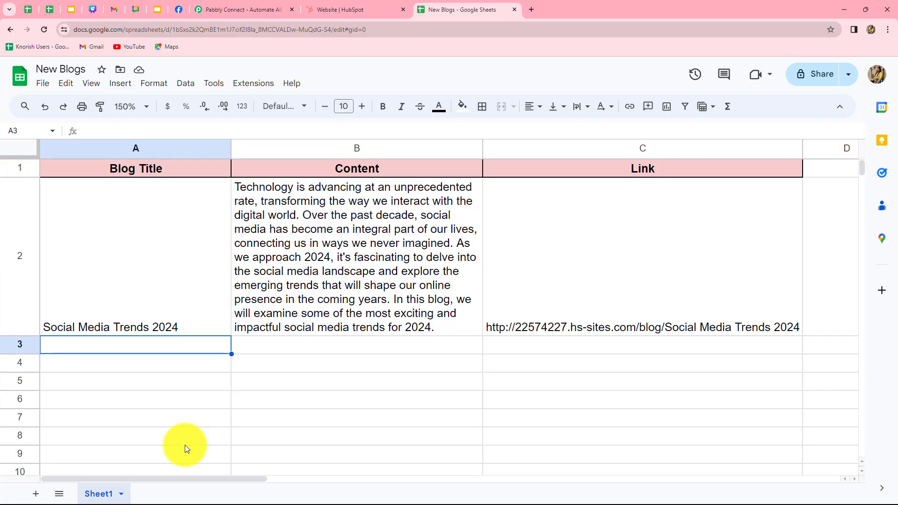
Compare the blog title, content and link in the New Blogs spreadsheet with the published posts listed in HubSpot
click(333, 10)
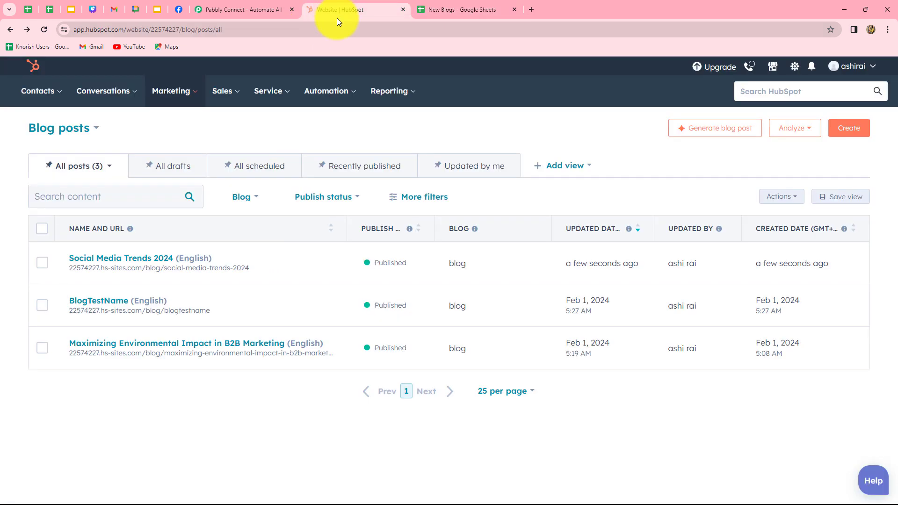
click(449, 6)
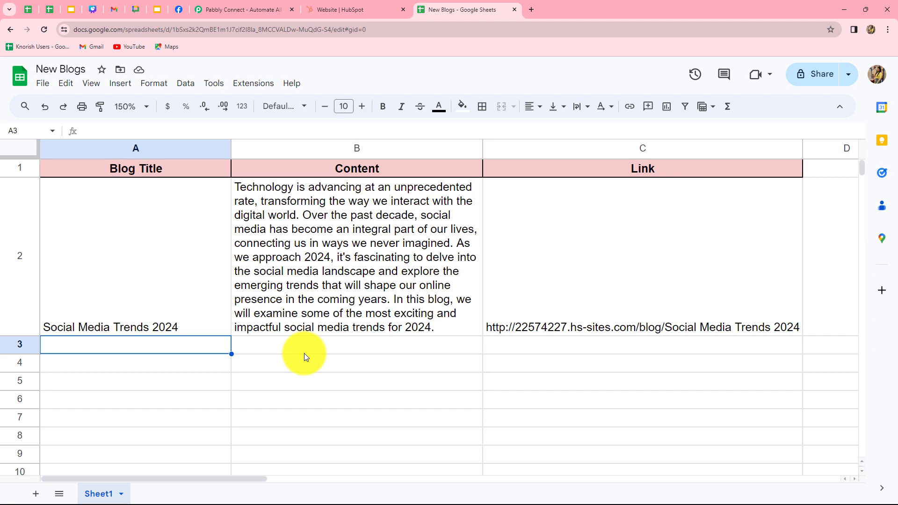
click(327, 11)
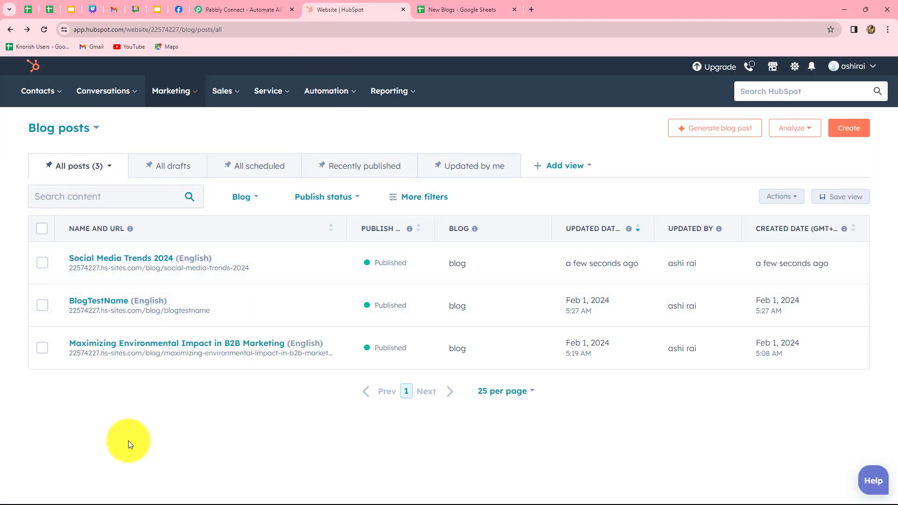
click(461, 10)
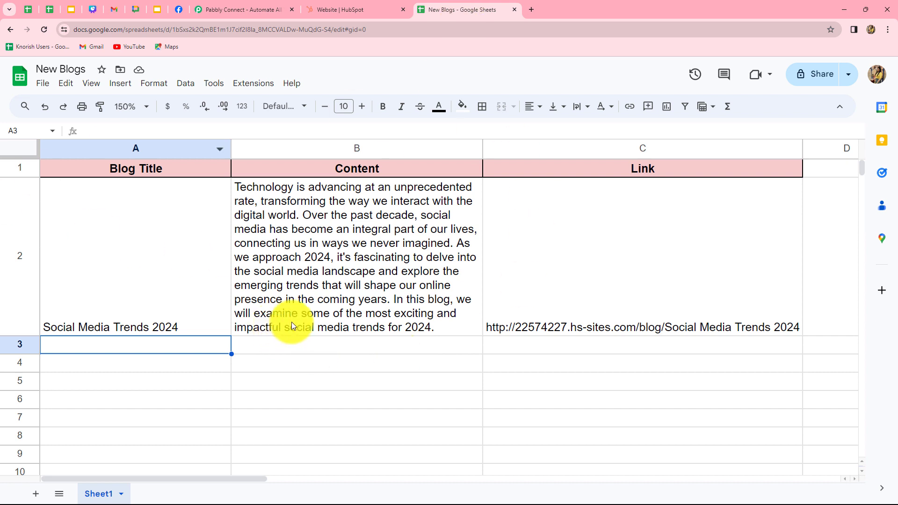
click(328, 9)
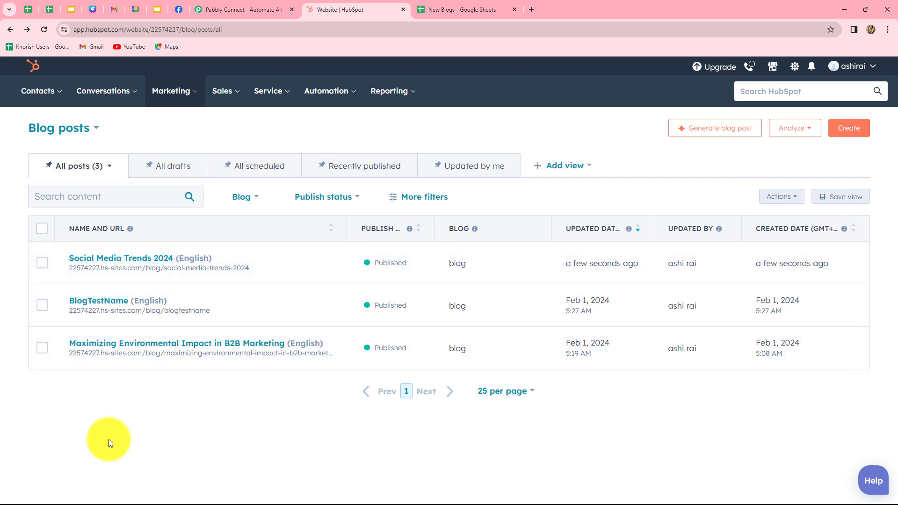
click(253, 10)
click(484, 6)
click(346, 6)
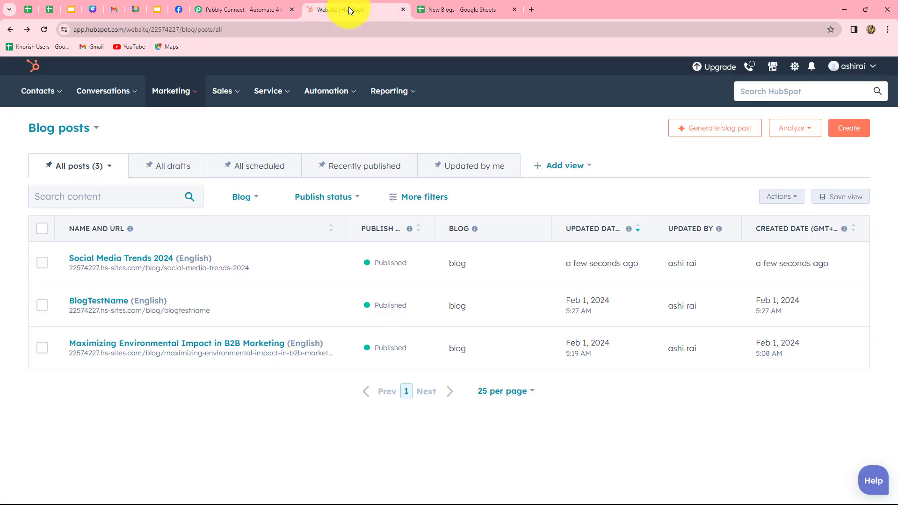
Switch to the Pabbly site and open Pabbly Connect from the account's apps
click(241, 5)
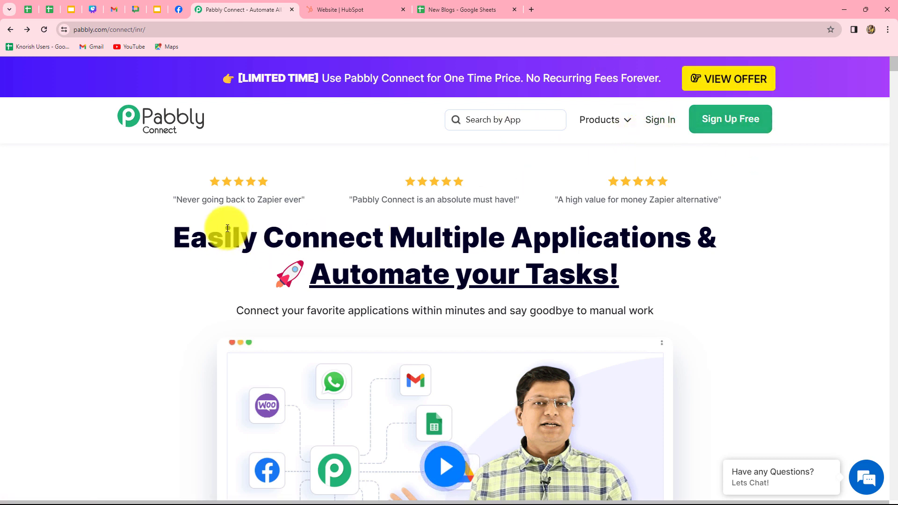
drag(208, 237, 654, 290)
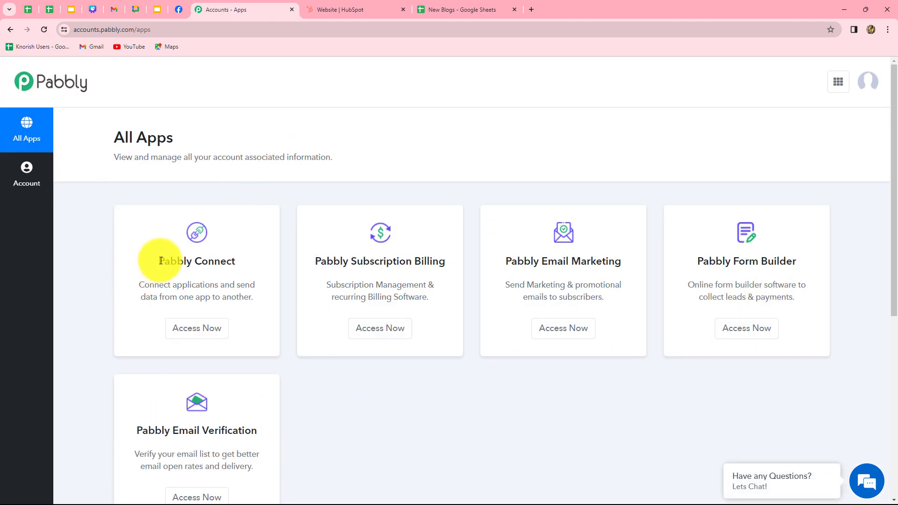
drag(161, 261, 222, 262)
click(197, 329)
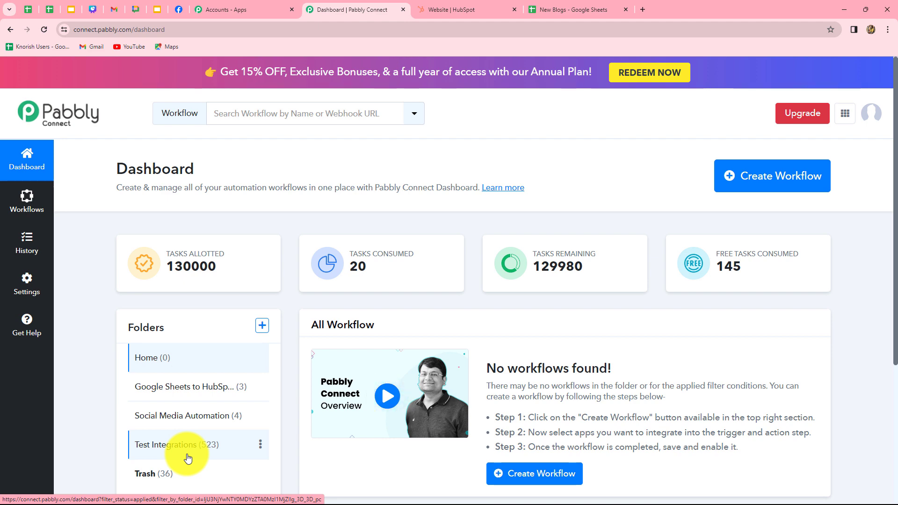
Create a workflow named "Create HubSpot Blog Post from Google Sheets" in the Google Sheets to HubSpot CRM folder
click(757, 186)
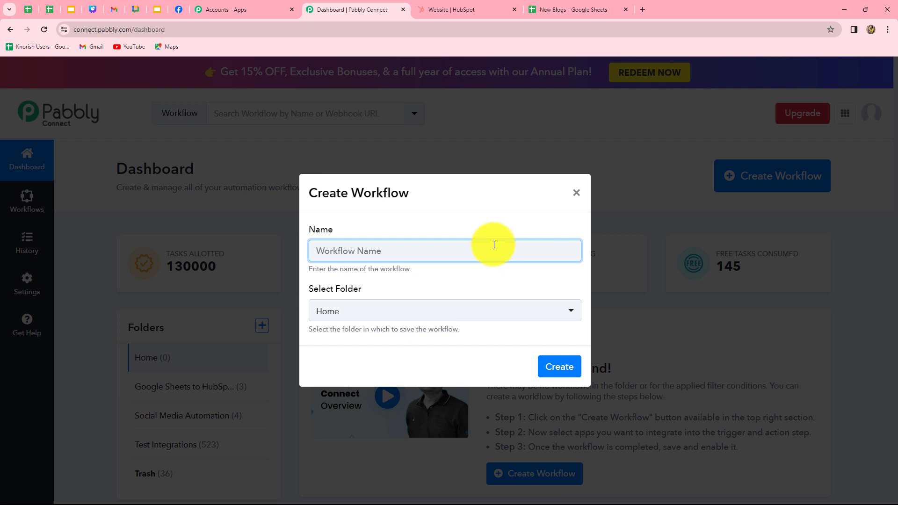
text(eate HubSpot Blog Post from Google Sheets)
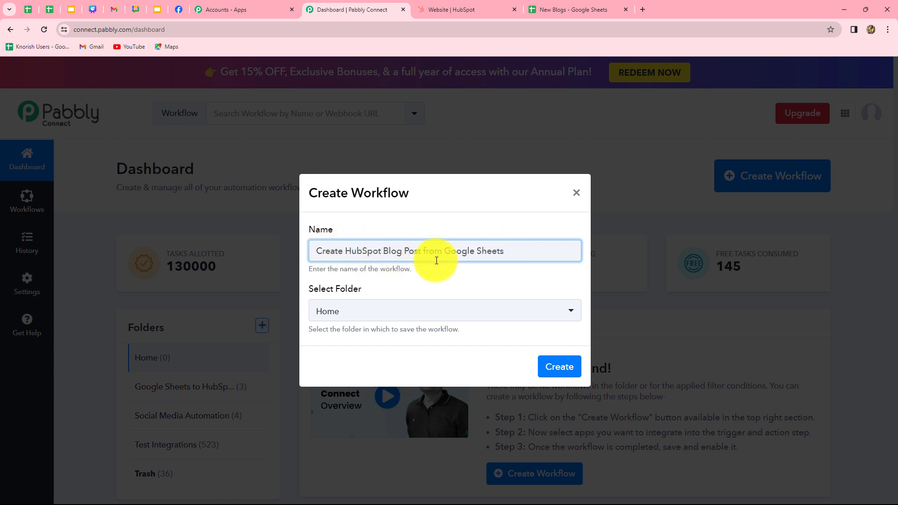
click(472, 312)
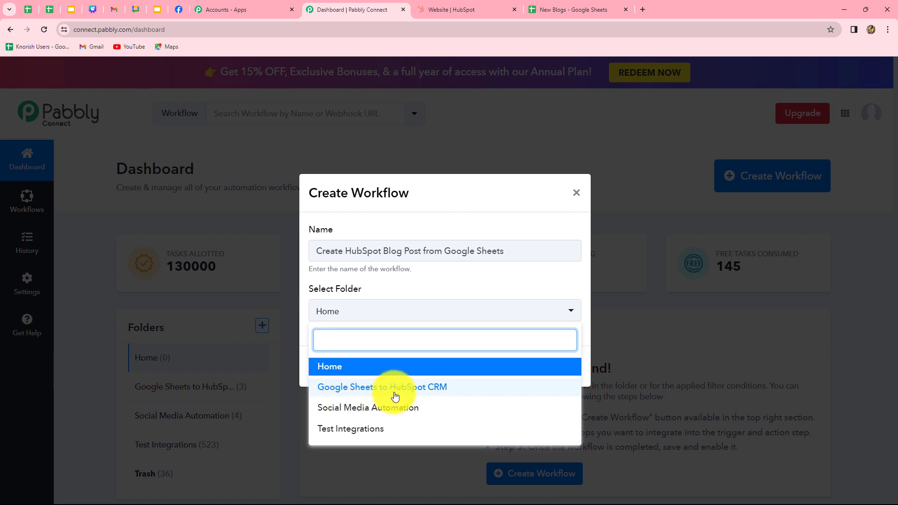
click(450, 390)
click(550, 366)
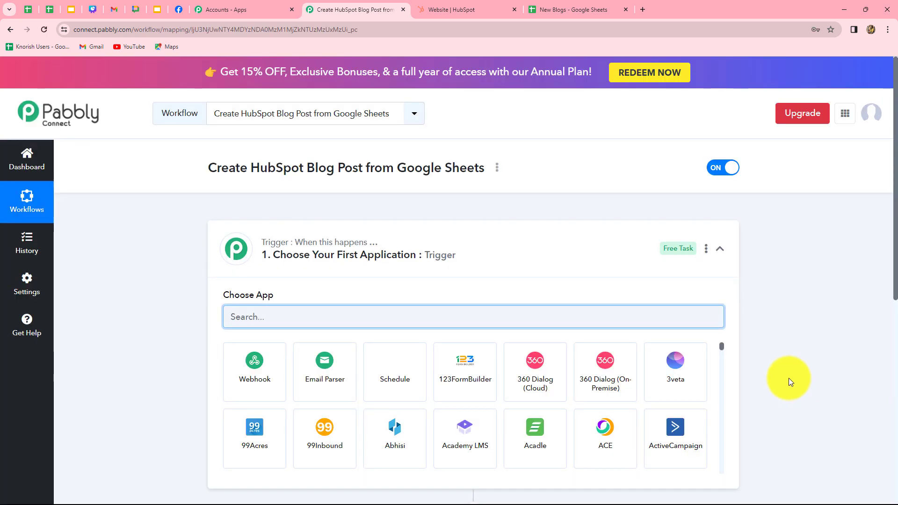
Examine the new workflow's trigger and action sections and how they connect
scroll(225, 323, down, 4)
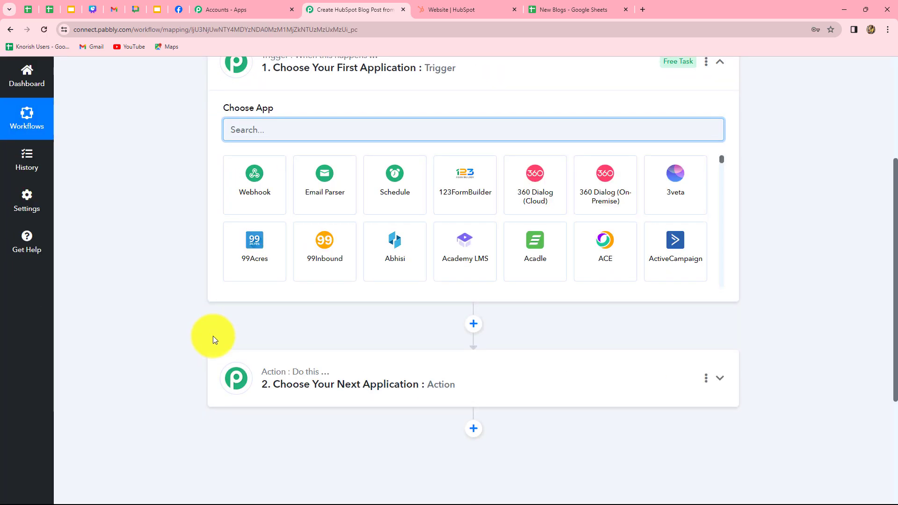
scroll(189, 436, up, 2)
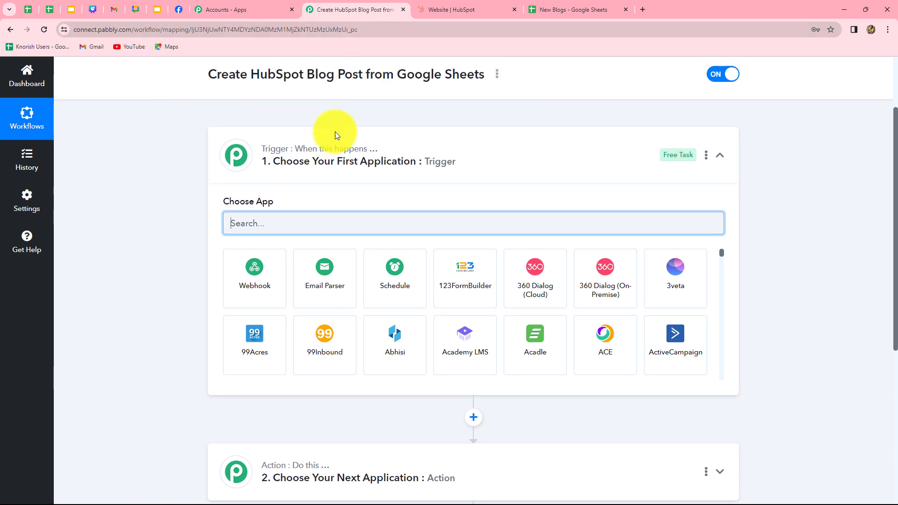
mouse_move(291, 150)
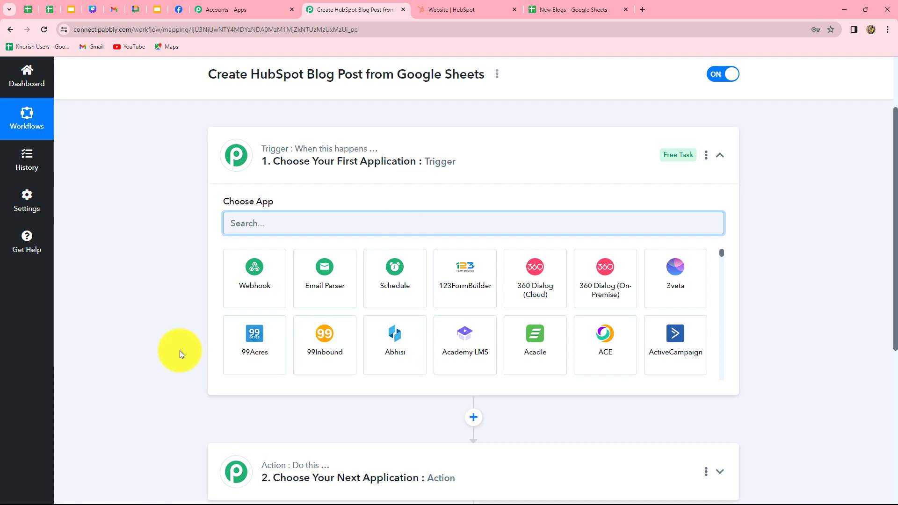
scroll(181, 351, down, 3)
scroll(180, 351, up, 3)
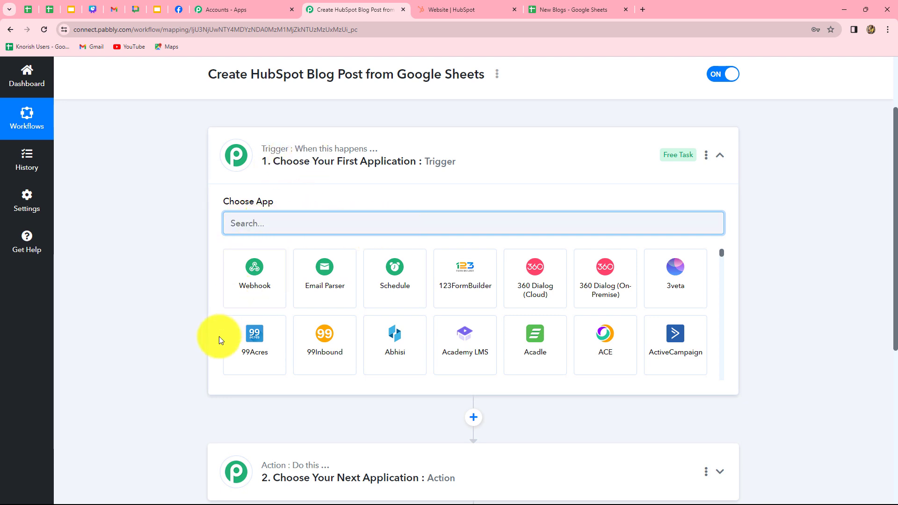
scroll(224, 335, down, 5)
scroll(297, 408, up, 4)
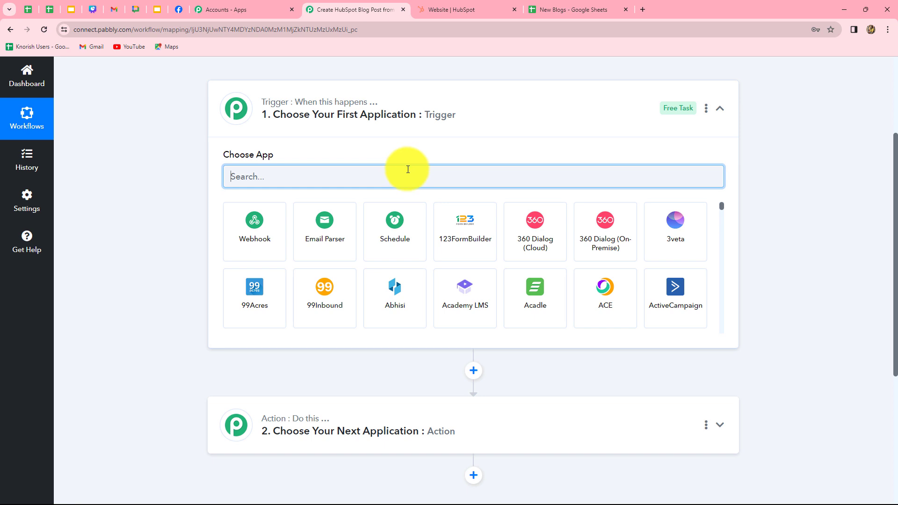
scroll(198, 345, down, 3)
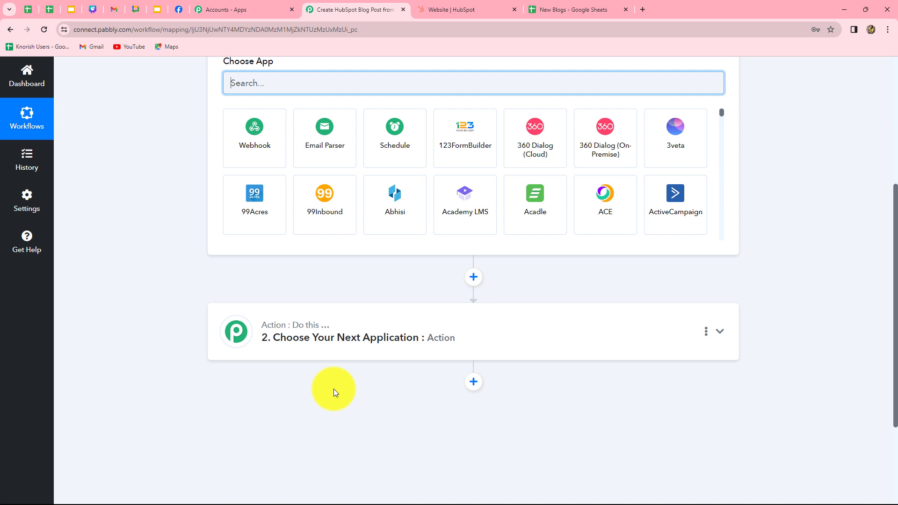
scroll(328, 395, up, 3)
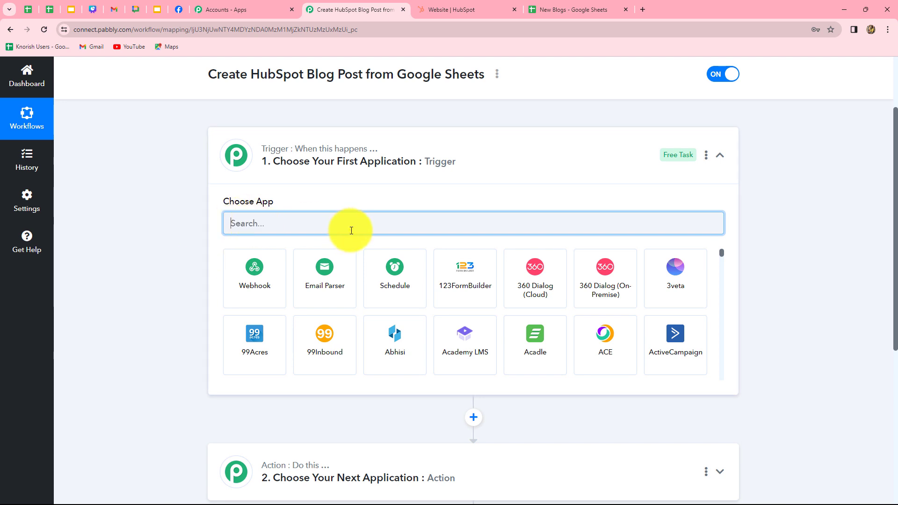
scroll(150, 369, down, 3)
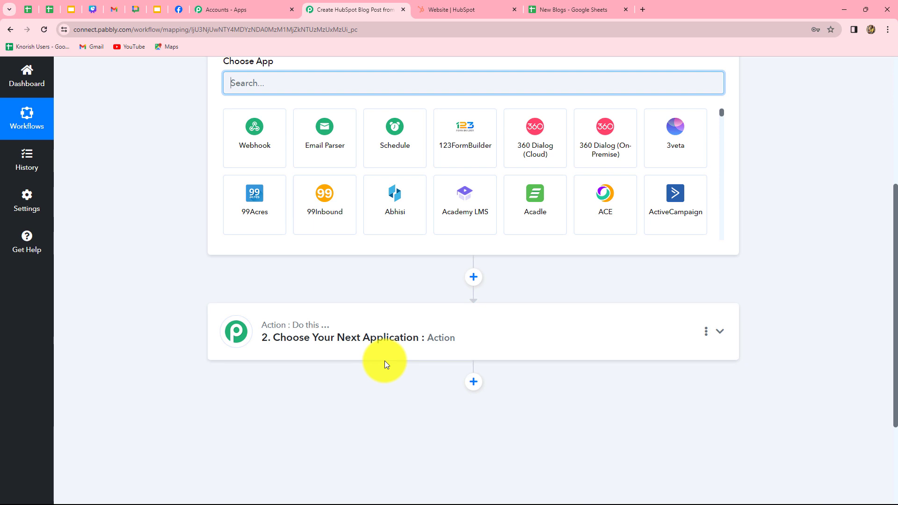
scroll(385, 360, up, 2)
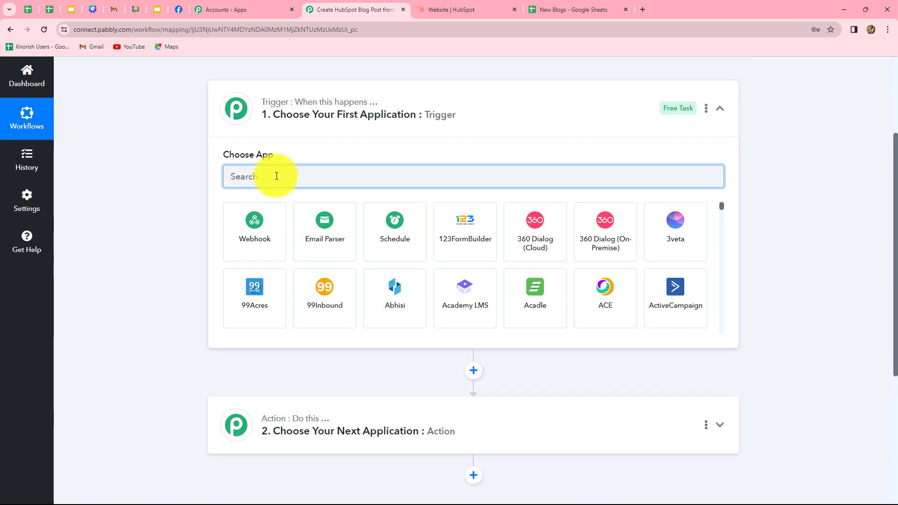
Set the workflow's trigger app to Google Sheets with the event New or Updated Spreadsheet Row
scroll(276, 176, up, 1)
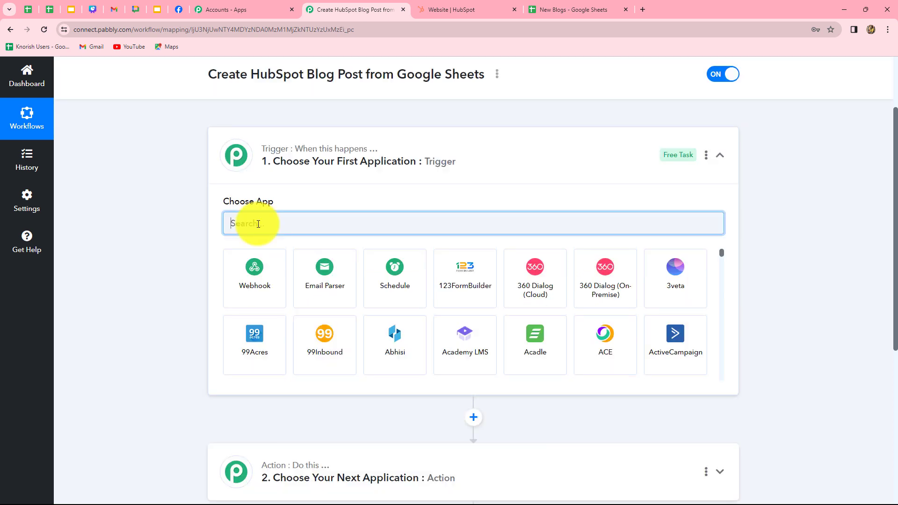
text(oogl)
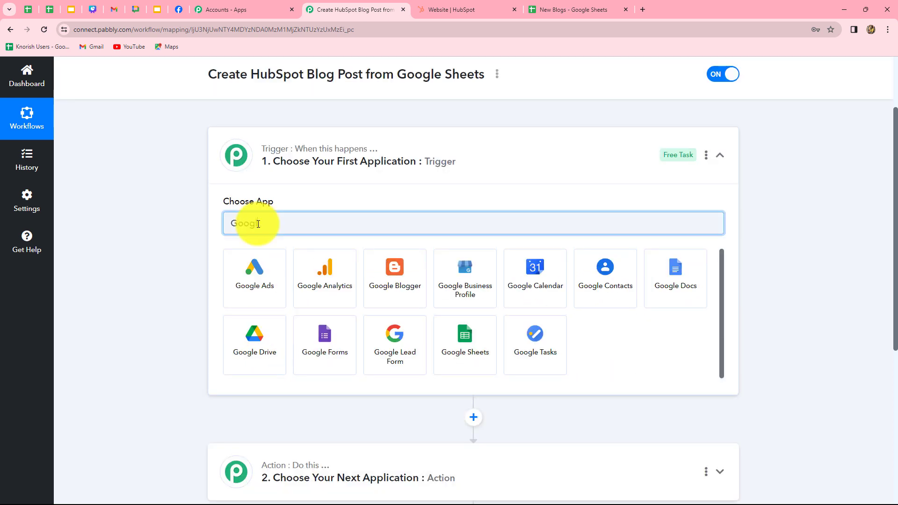
click(449, 340)
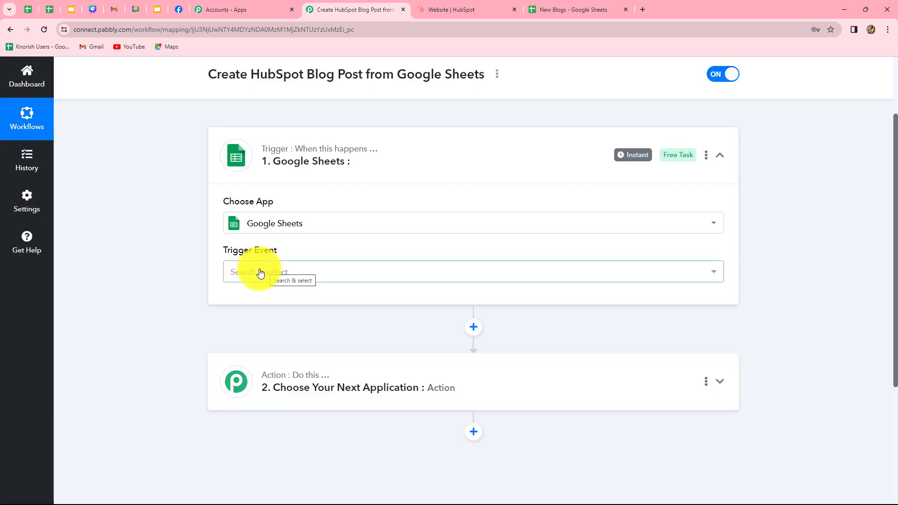
click(261, 274)
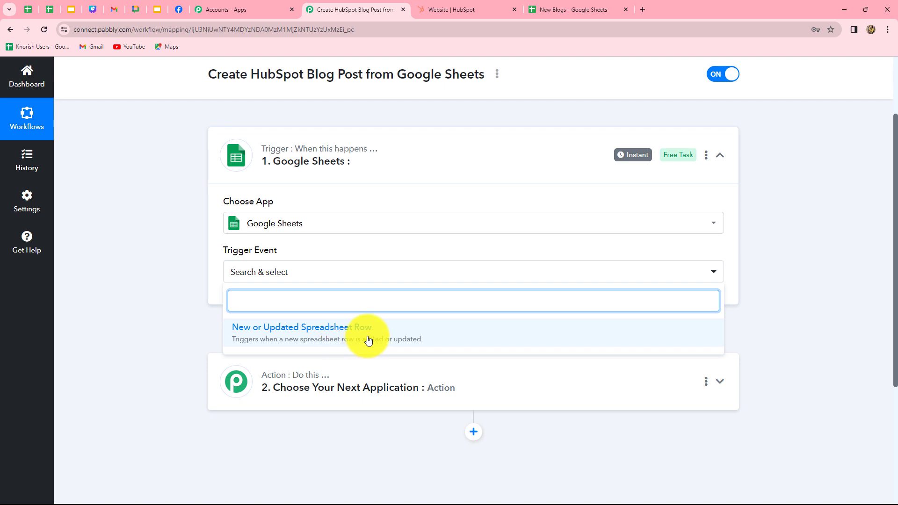
click(344, 343)
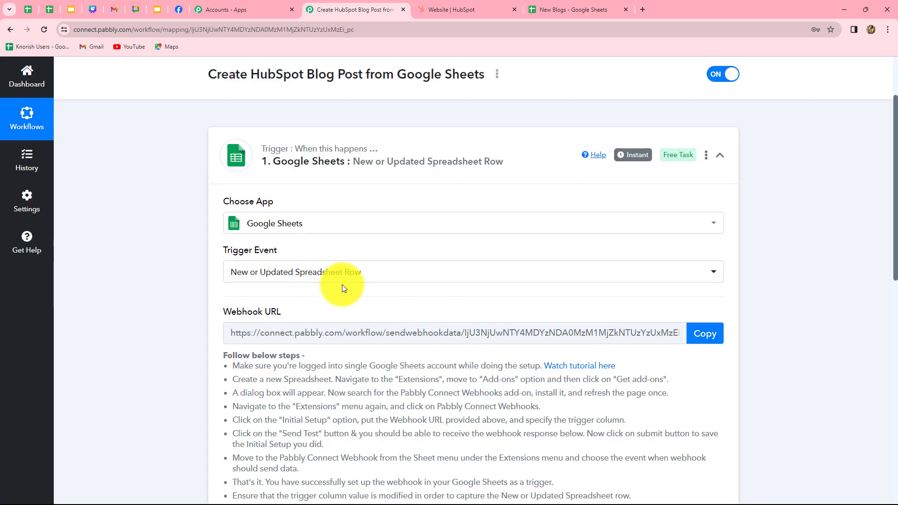
Review the trigger's webhook setup instructions and copy the webhook URL
scroll(336, 401, down, 5)
scroll(337, 402, up, 3)
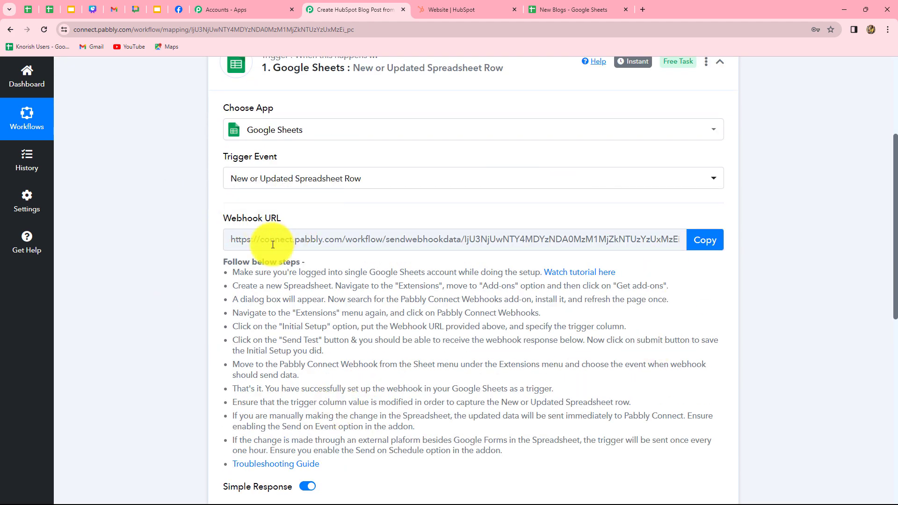
drag(233, 269, 642, 465)
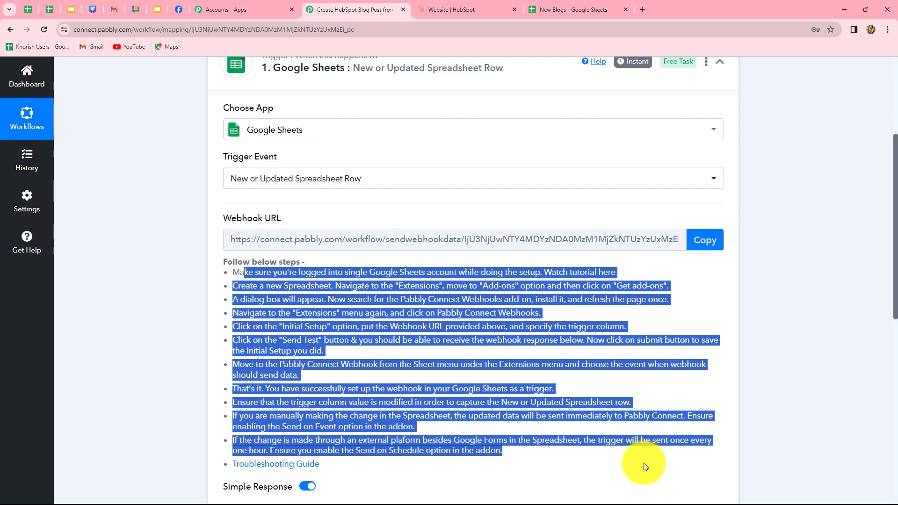
click(652, 411)
scroll(427, 266, up, 3)
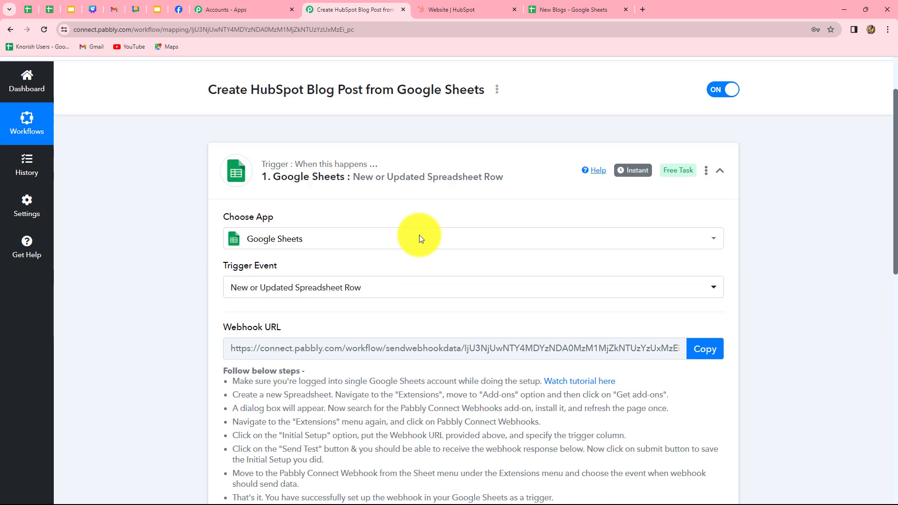
scroll(168, 398, down, 2)
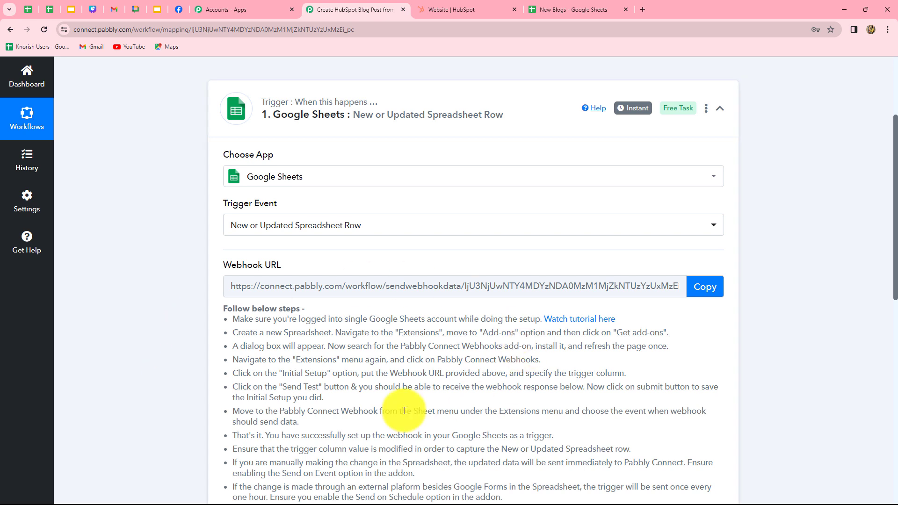
click(706, 287)
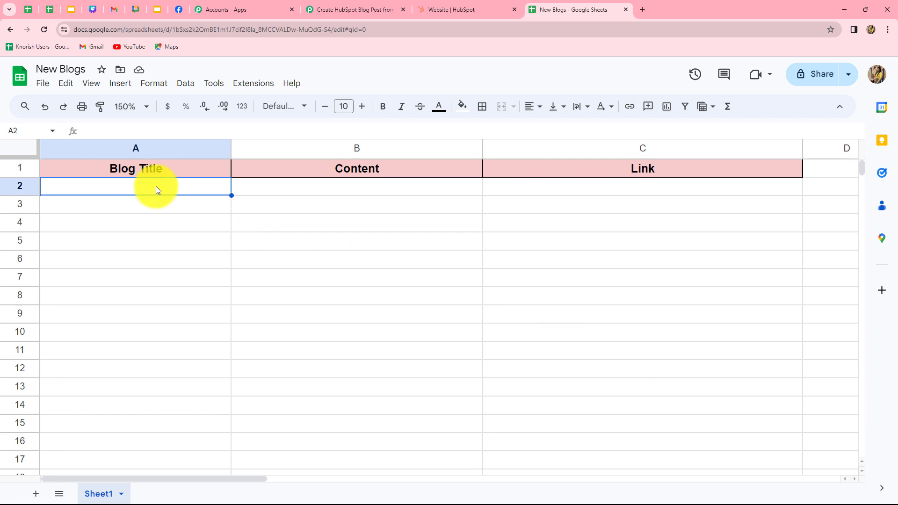
Fill row 2 of the New Blogs sheet with the title "Importance of Automation in Marketing" and the marketing automation introduction as its content
key(ctrl+v)
key(Down)
key(Down)
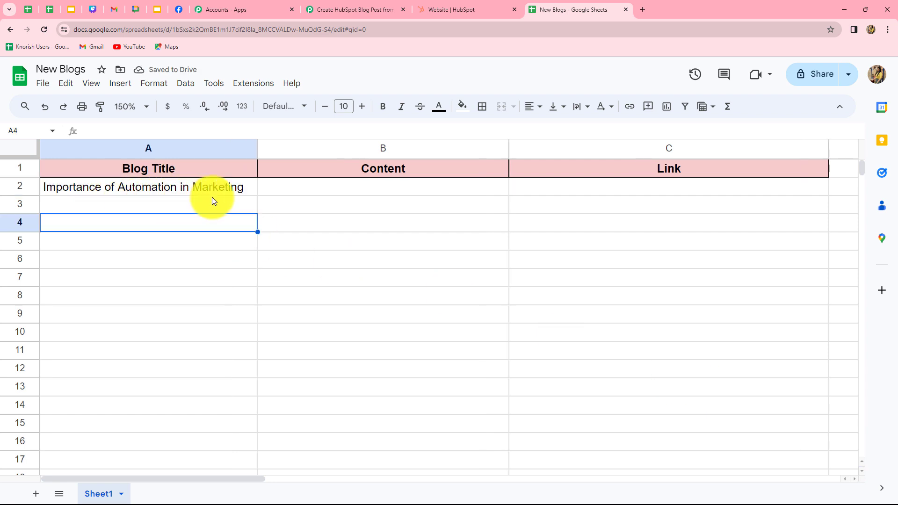
click(279, 191)
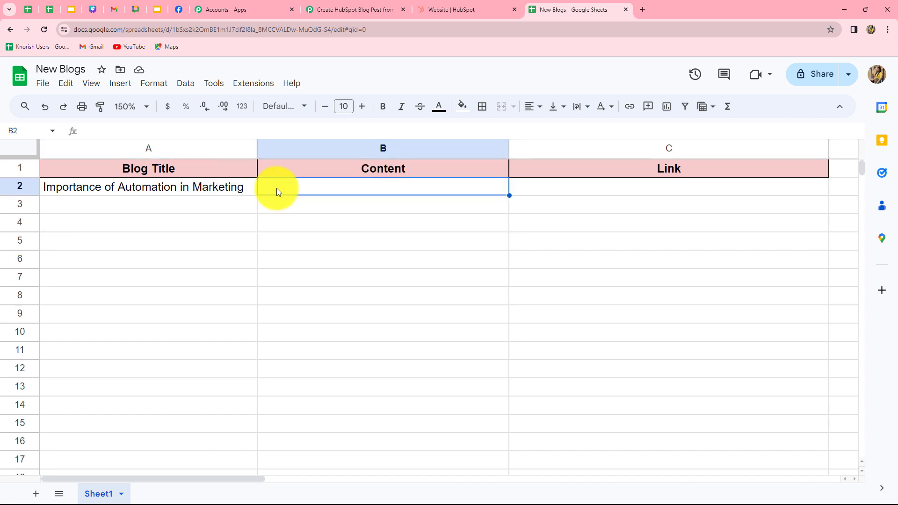
key(ctrl+v)
click(360, 386)
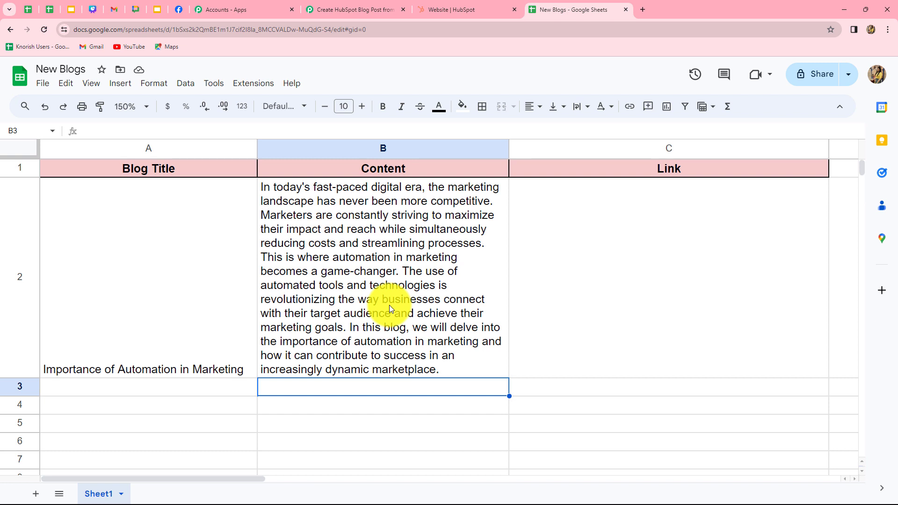
Search the Google Workspace Marketplace for the Pabbly Connect Webhooks add-on and close the marketplace
click(253, 85)
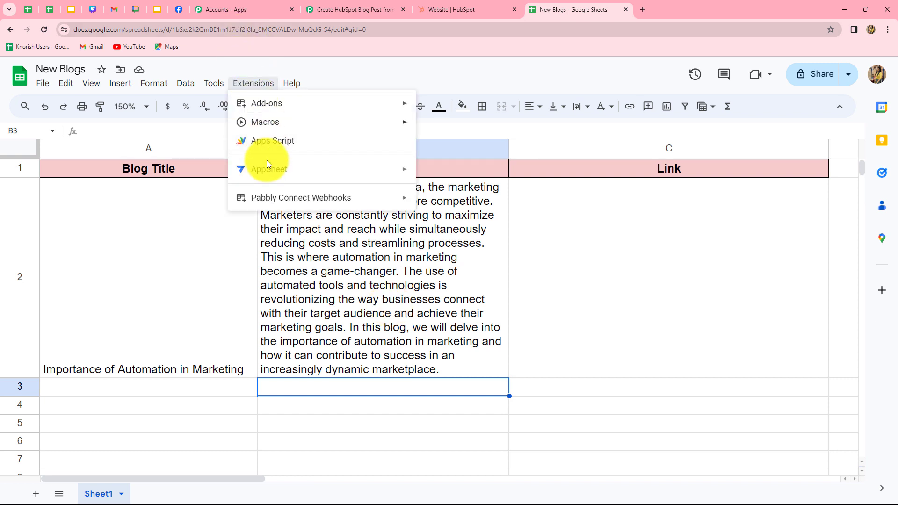
mouse_move(266, 109)
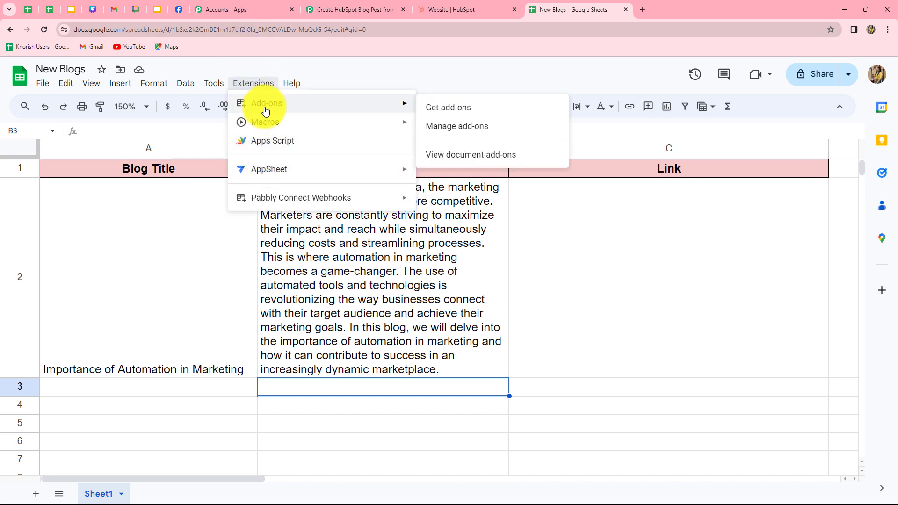
click(437, 107)
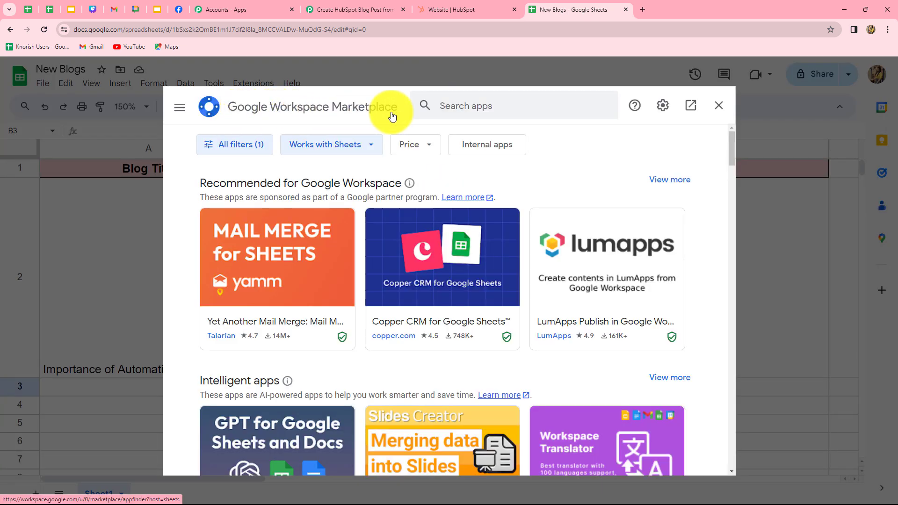
click(449, 106)
text(pabbly)
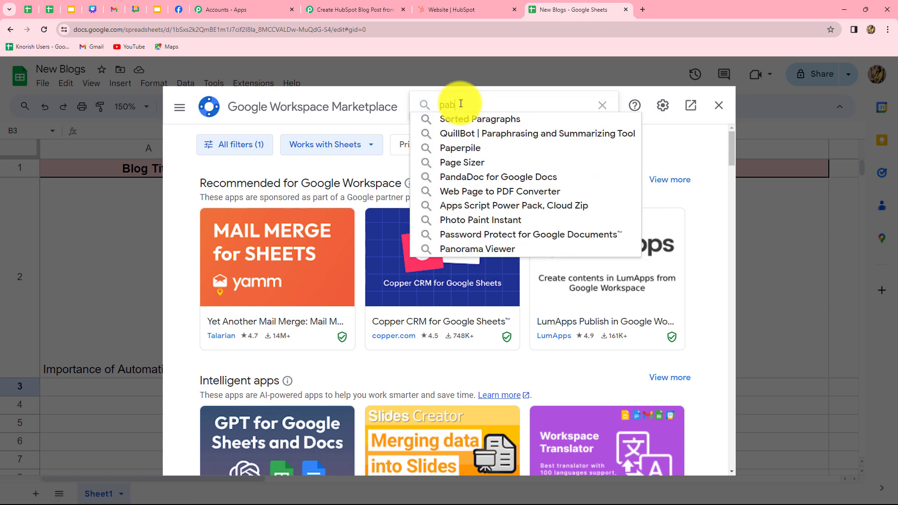
click(452, 119)
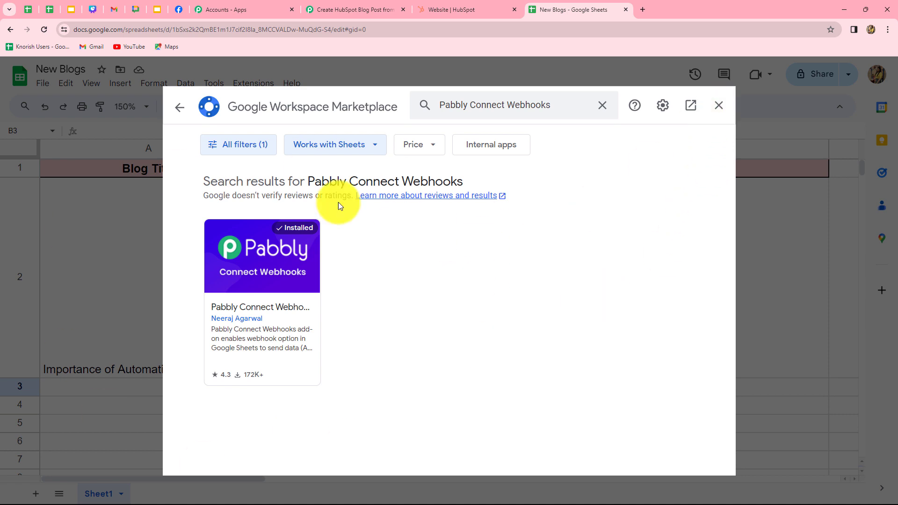
click(719, 105)
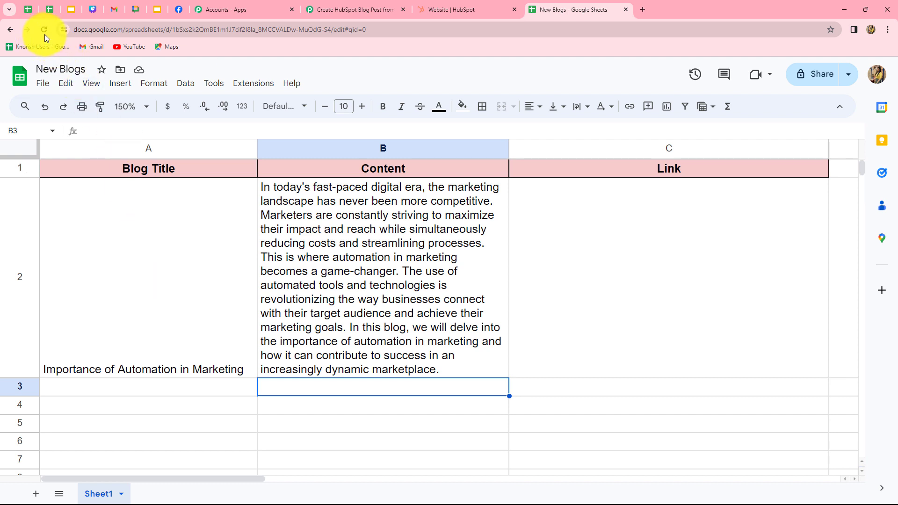
Open the Pabbly Connect Webhooks initial setup for Sheet1 and paste the copied workflow webhook URL
click(249, 88)
mouse_move(315, 202)
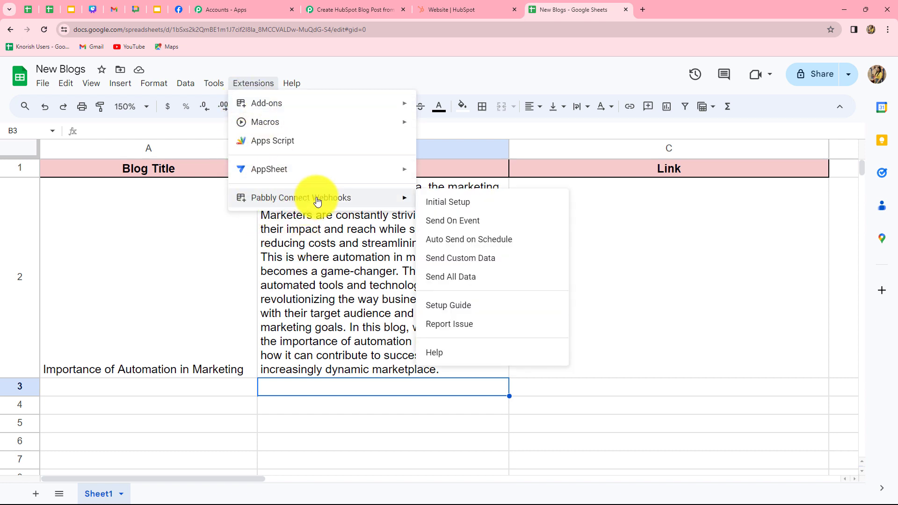
click(437, 205)
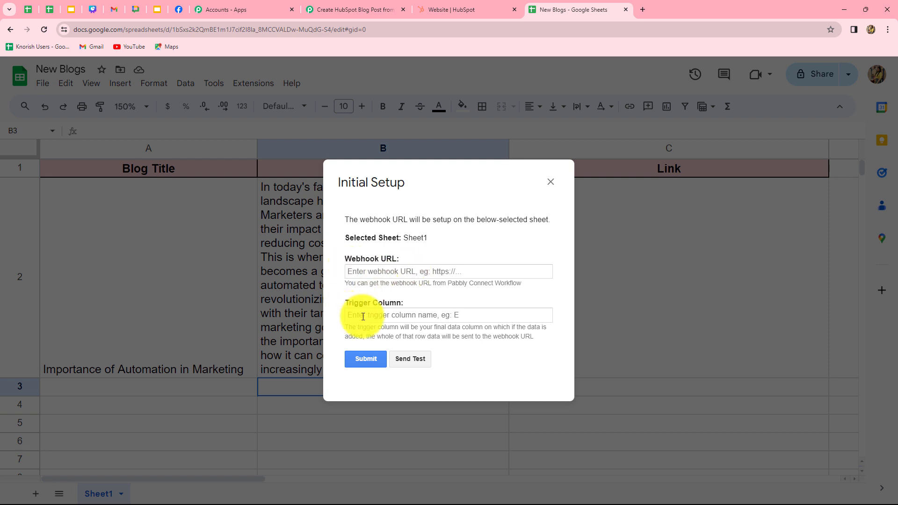
click(369, 273)
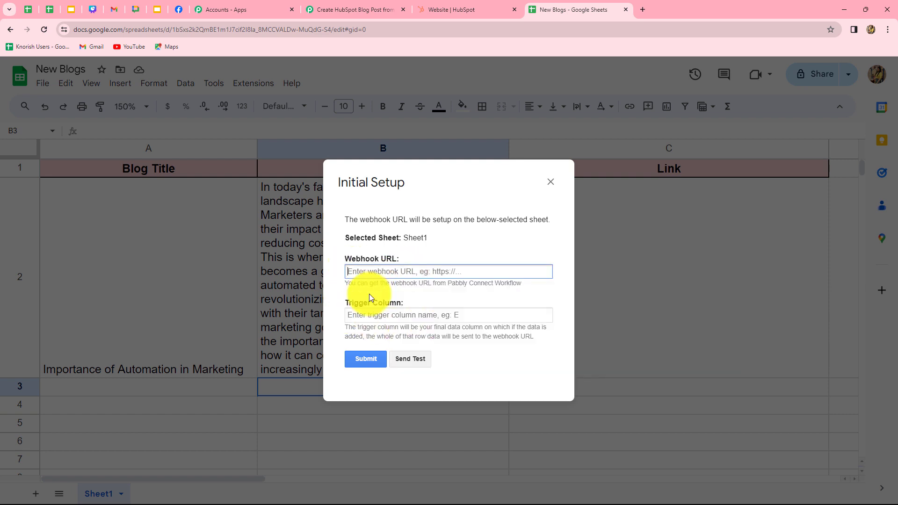
key(ctrl+v)
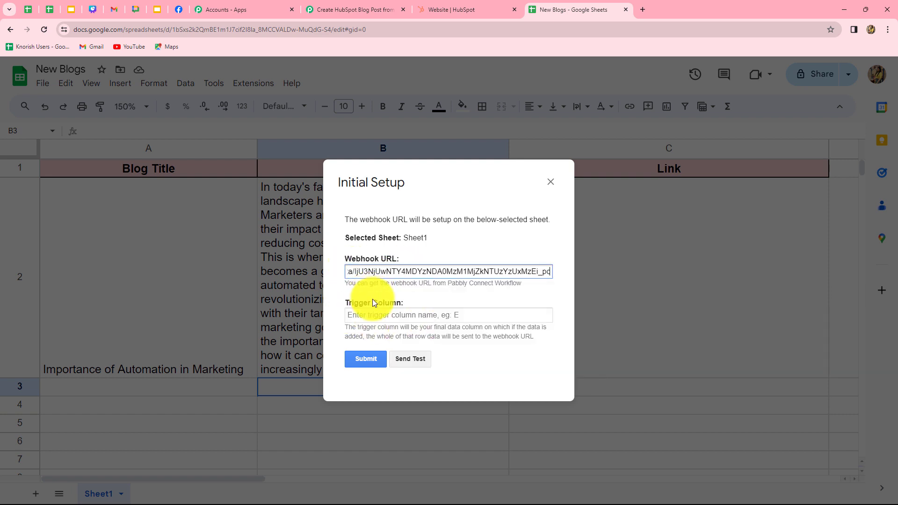
Set the trigger column to B, send test data to the webhook and submit the initial setup
click(411, 316)
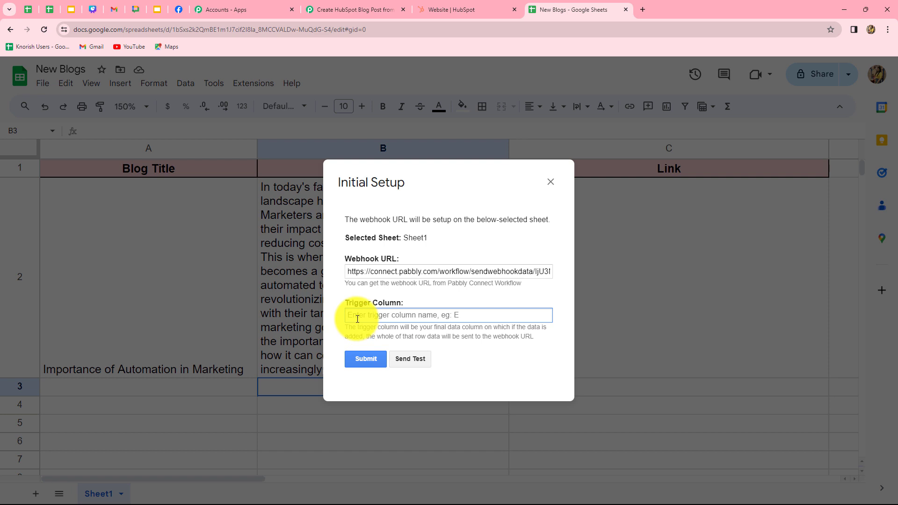
text(B)
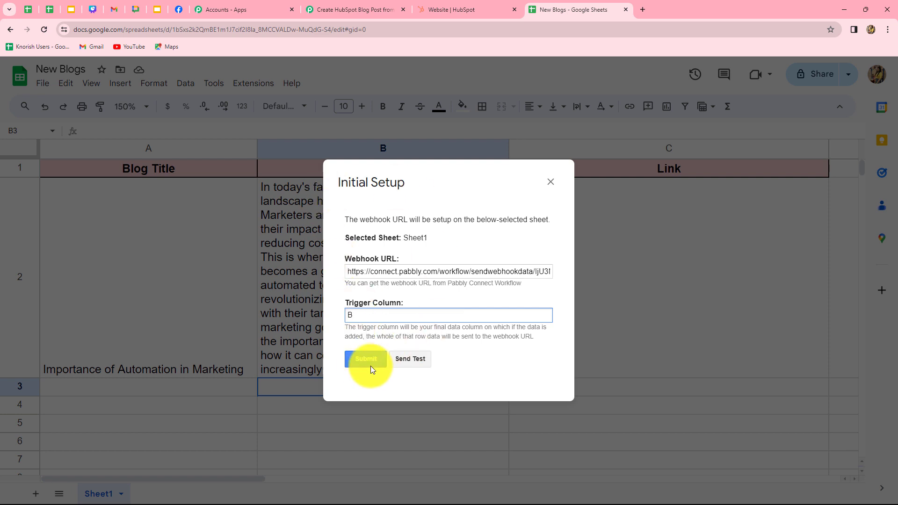
click(404, 358)
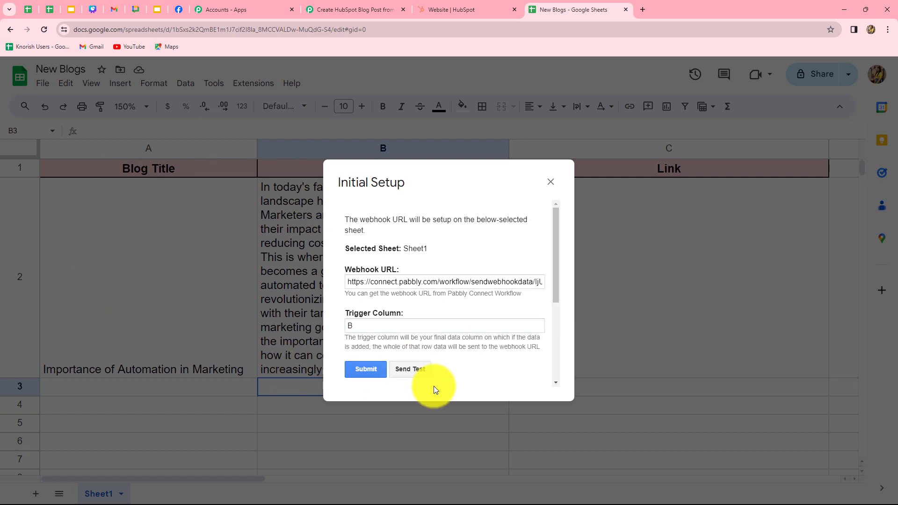
scroll(434, 386, down, 2)
click(358, 274)
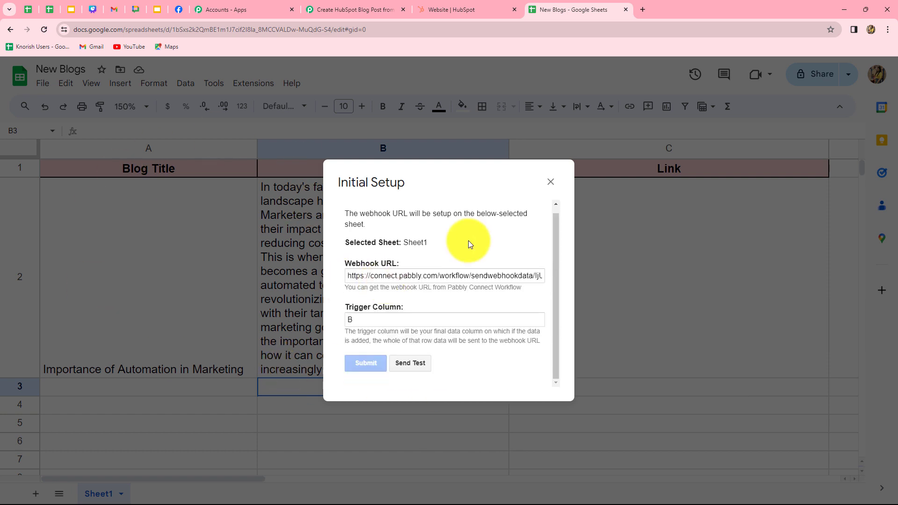
click(550, 183)
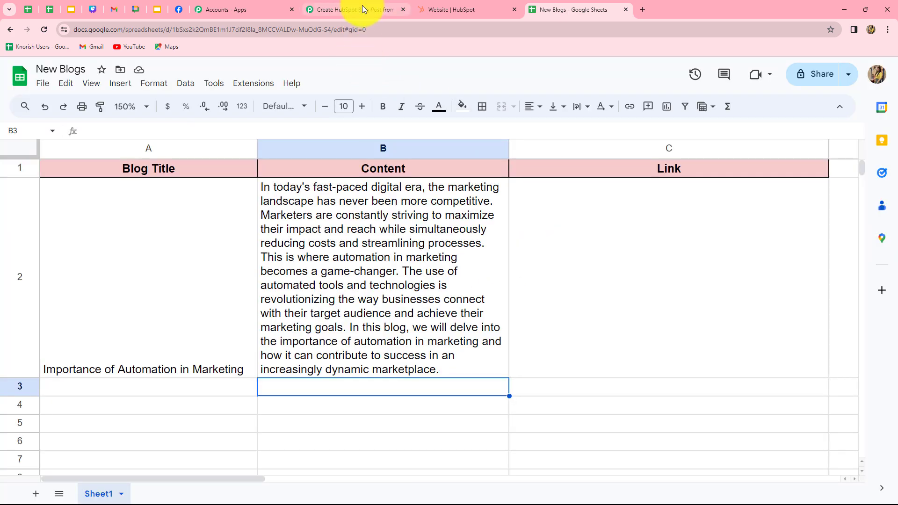
Check the trigger response received in the Pabbly Connect workflow, and enable Send On Event for the New Blogs sheet
click(362, 7)
scroll(656, 356, down, 9)
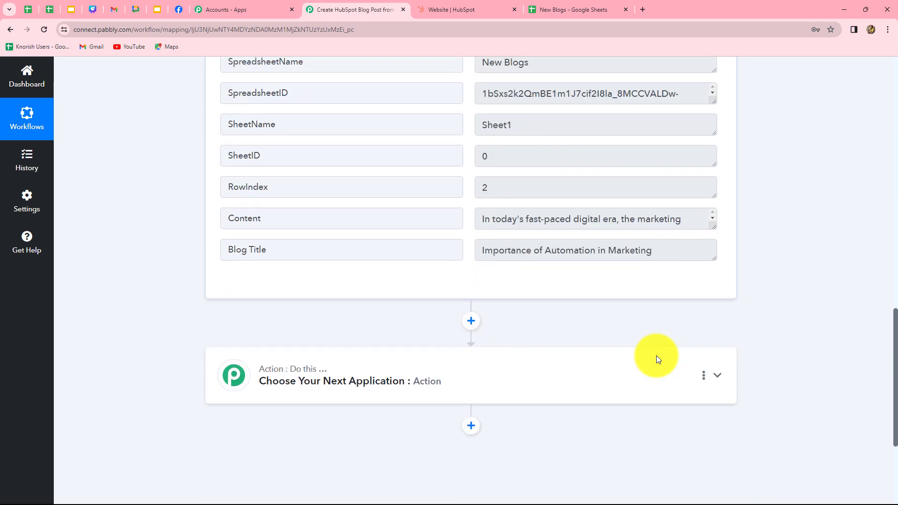
scroll(658, 360, up, 2)
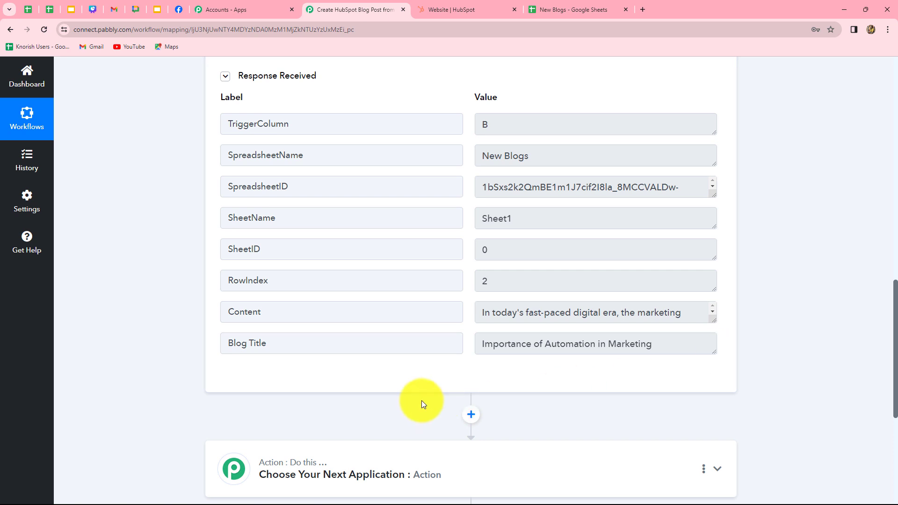
click(542, 10)
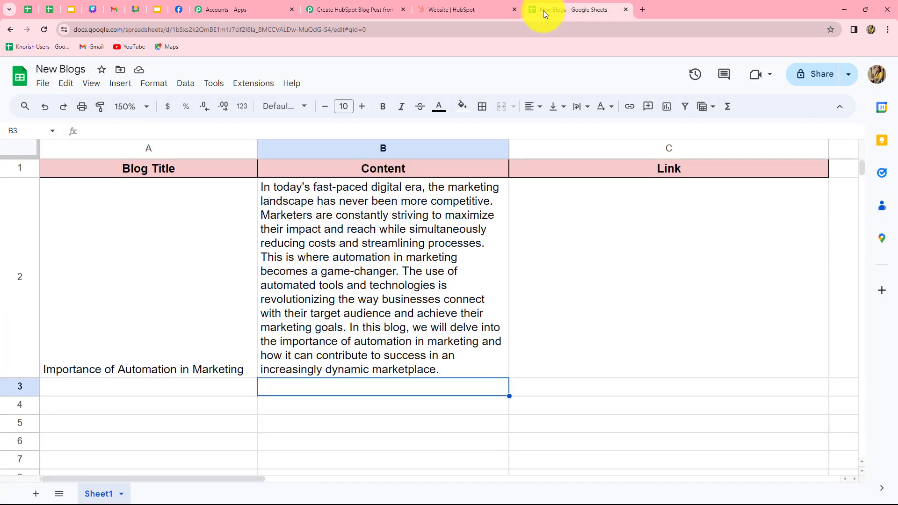
click(252, 83)
mouse_move(297, 196)
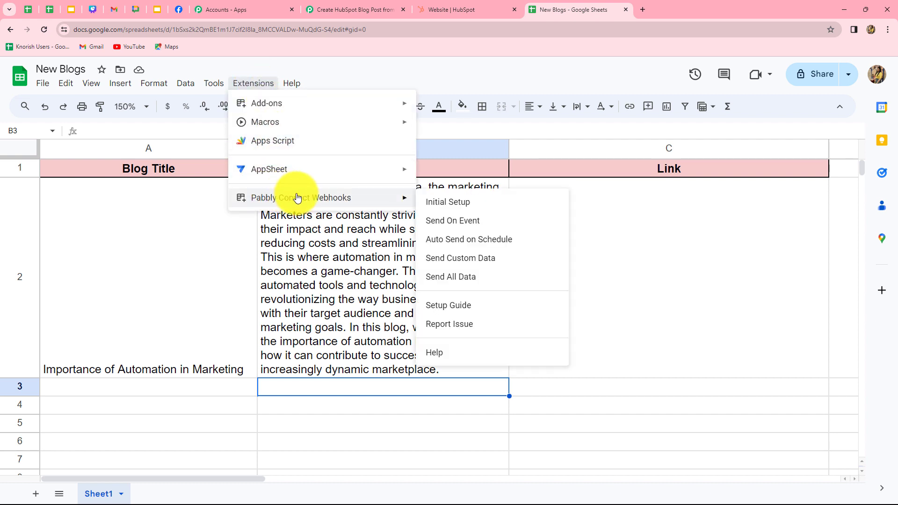
click(457, 223)
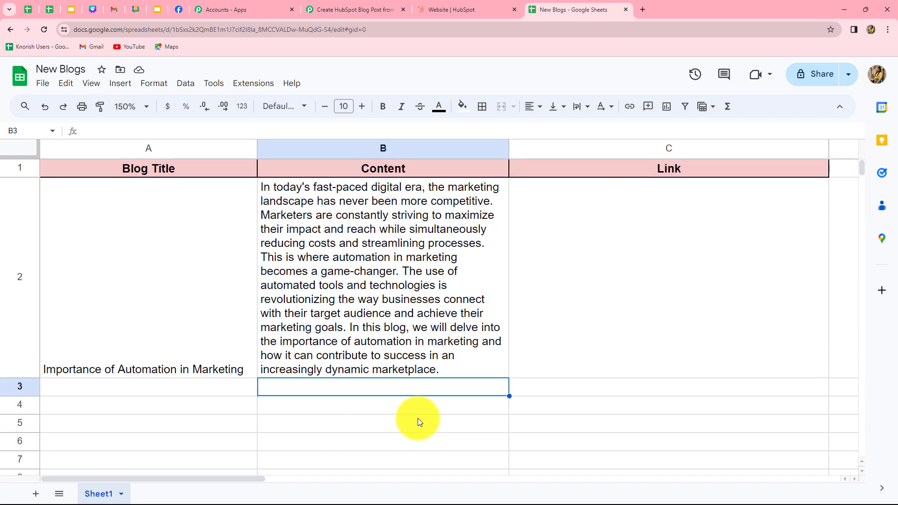
In the Pabbly Connect workflow, set the action app to HubSpot CRM with the event Create a Blog Post (Beta)
click(341, 6)
scroll(748, 308, down, 5)
scroll(819, 299, up, 3)
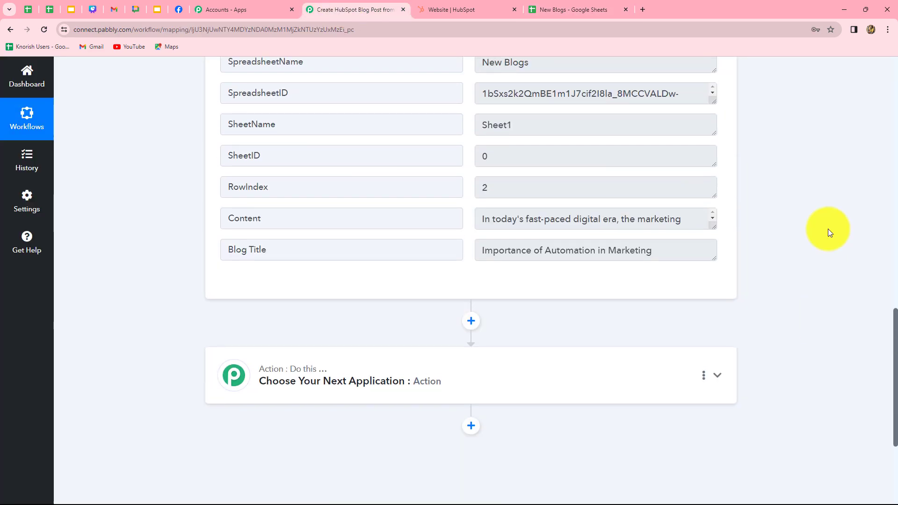
scroll(734, 262, up, 4)
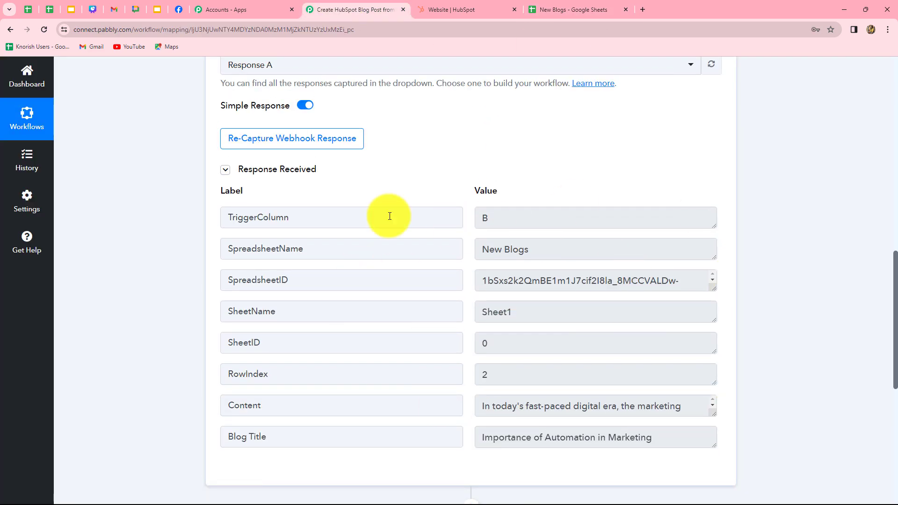
scroll(823, 372, down, 5)
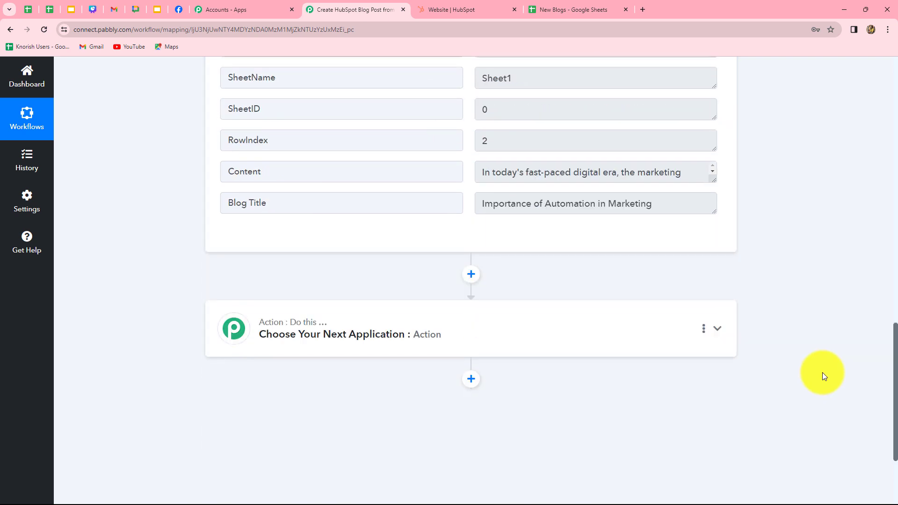
click(415, 348)
click(291, 258)
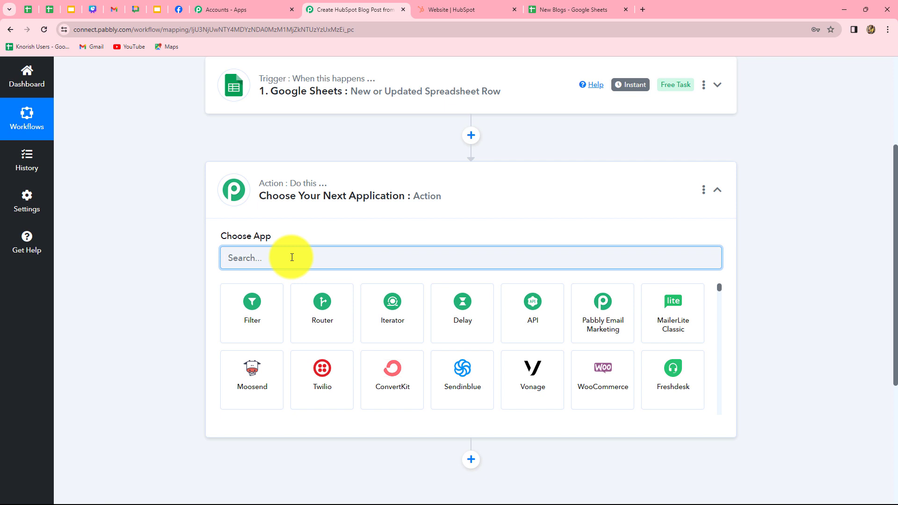
text(Hubs)
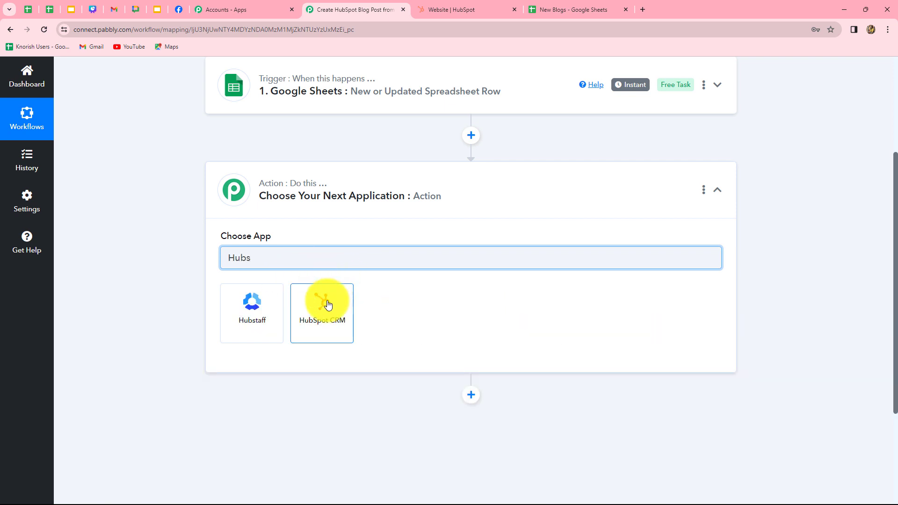
click(328, 304)
click(267, 307)
text(create a b)
click(271, 265)
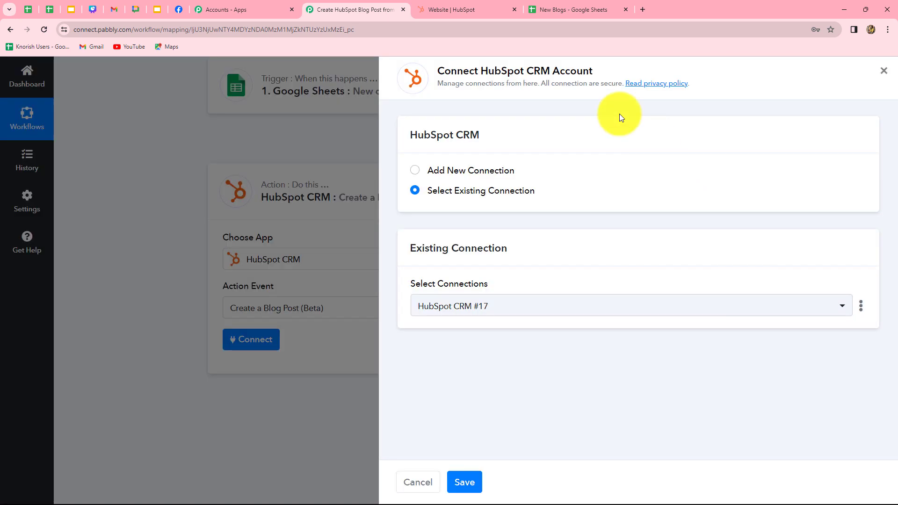
Add a new HubSpot CRM connection for the action and authorize it with the first listed HubSpot account
click(417, 173)
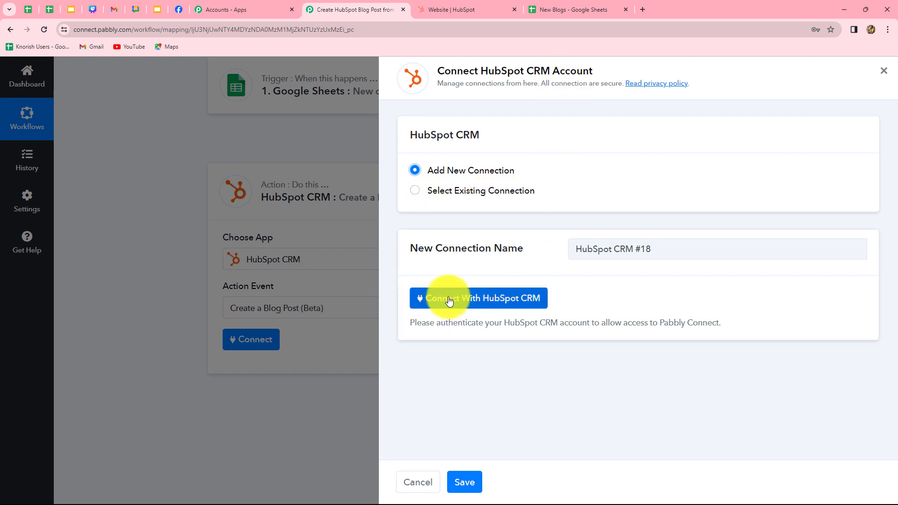
click(520, 303)
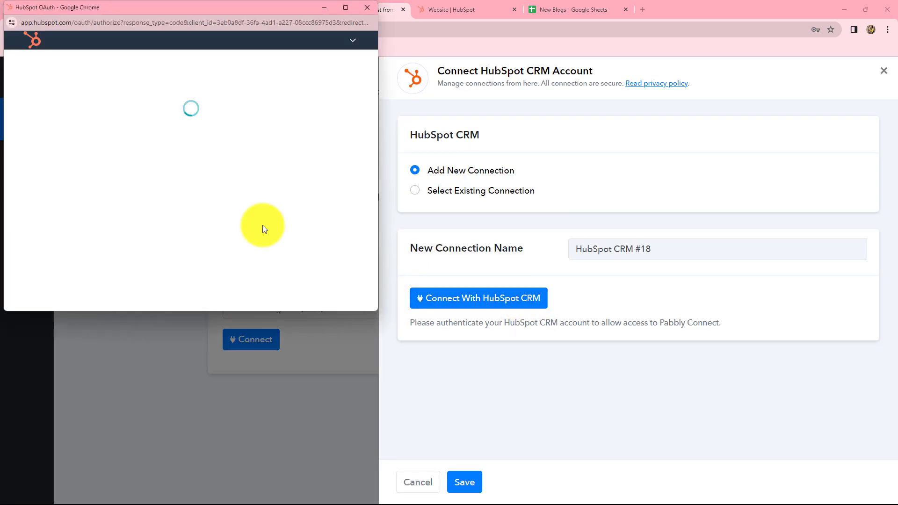
click(42, 201)
scroll(301, 237, down, 2)
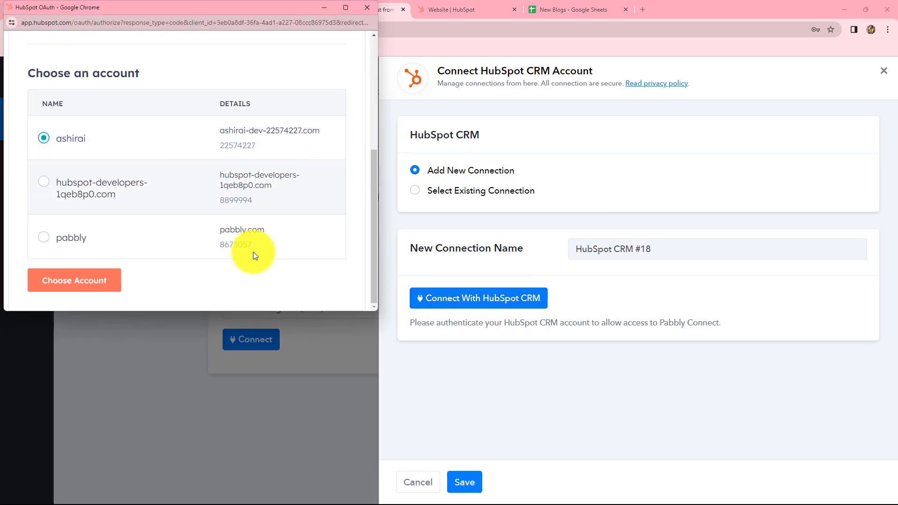
click(99, 280)
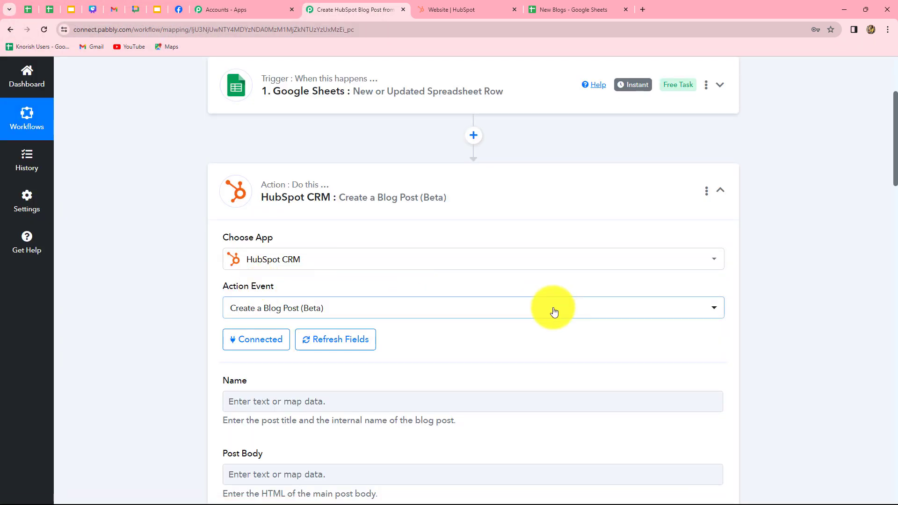
Map the blog post's Name to the Blog Title from the Google Sheets trigger
scroll(529, 326, down, 4)
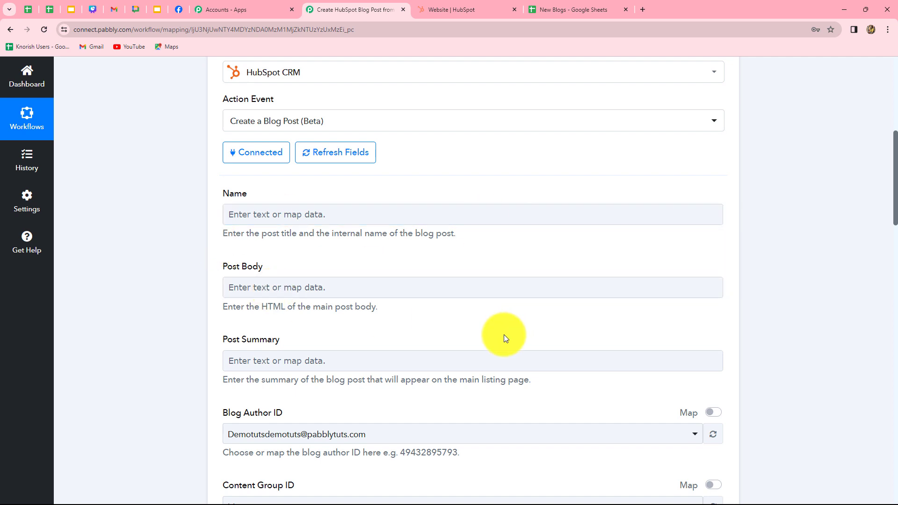
scroll(504, 335, down, 10)
scroll(505, 335, up, 8)
scroll(505, 335, up, 2)
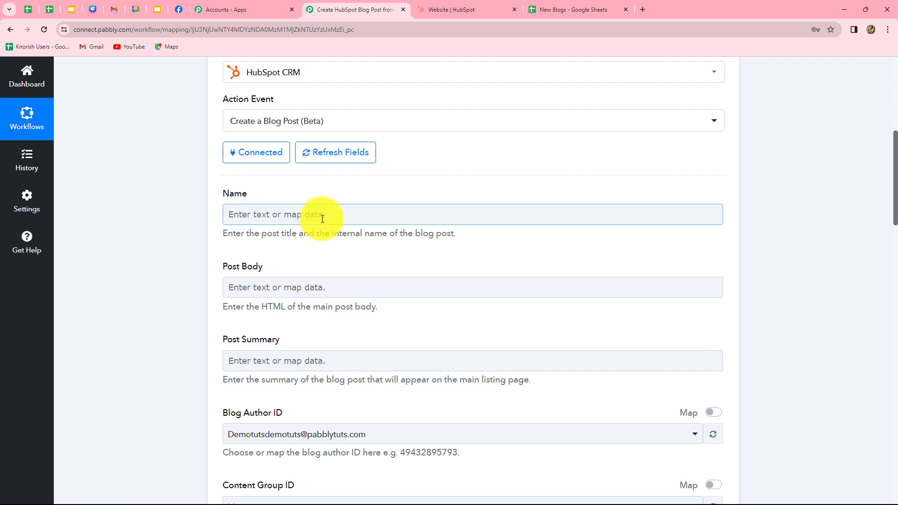
click(370, 215)
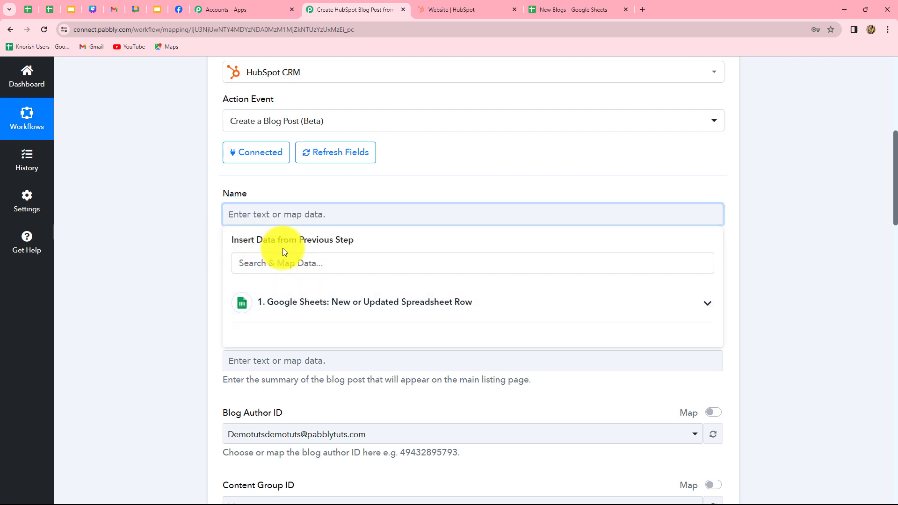
click(433, 304)
scroll(464, 415, down, 1)
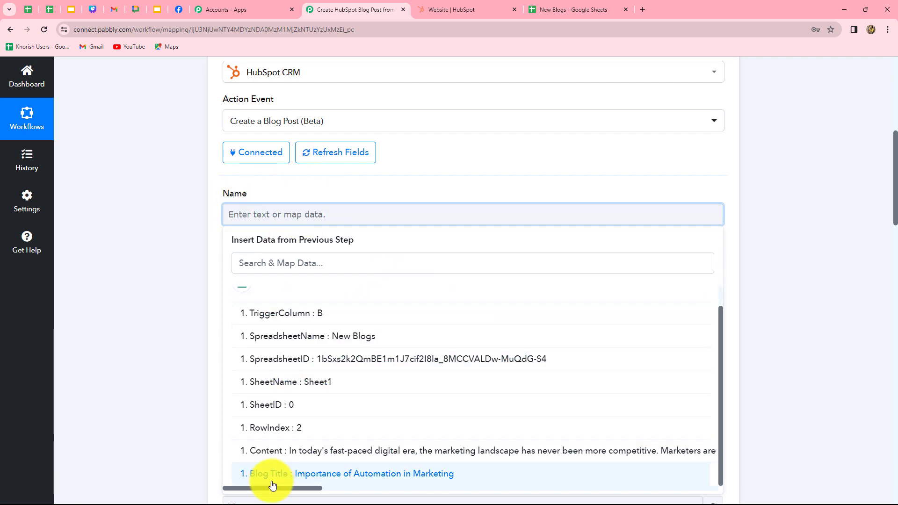
click(431, 478)
click(757, 368)
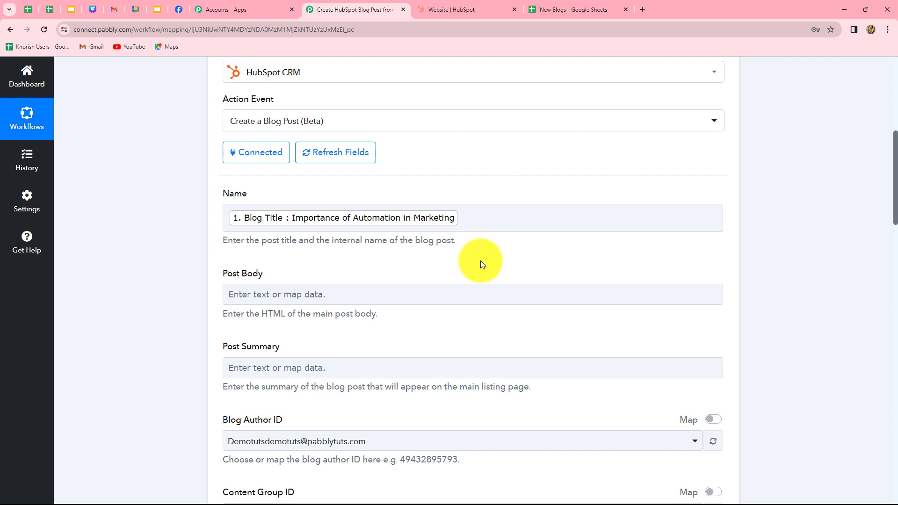
Map the blog post's Post Body to the Content value from the Google Sheets trigger
scroll(375, 211, down, 3)
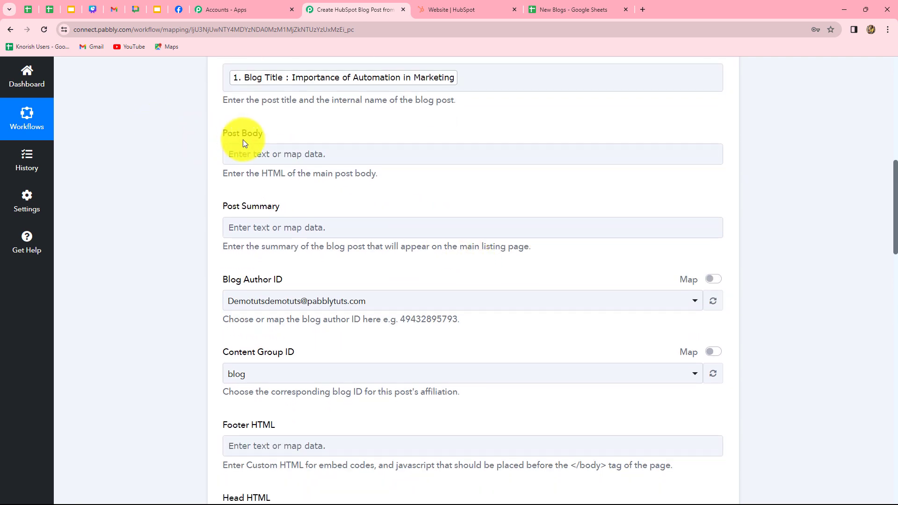
scroll(316, 152, down, 2)
scroll(313, 119, up, 1)
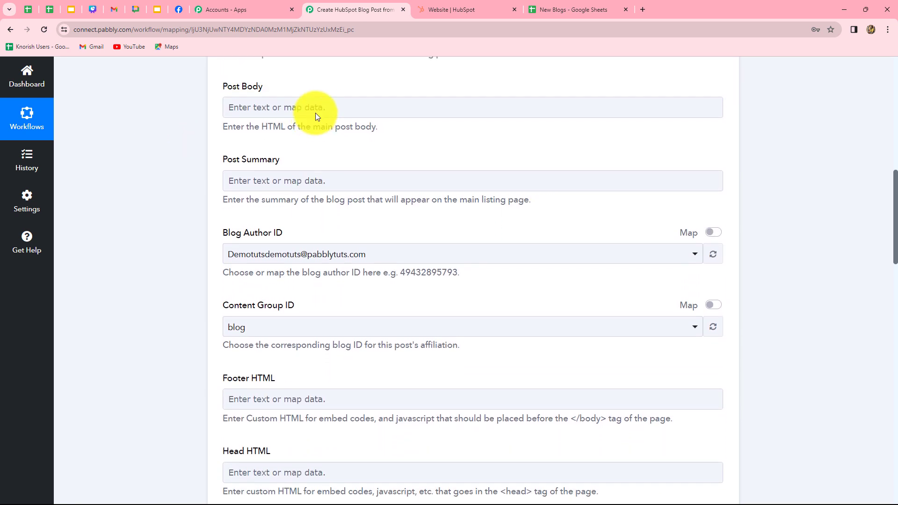
click(328, 108)
click(351, 196)
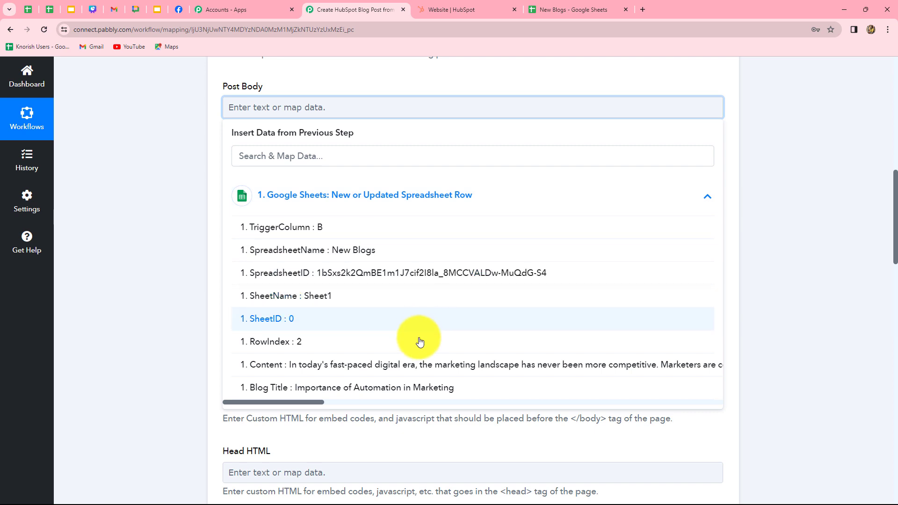
click(461, 364)
click(741, 293)
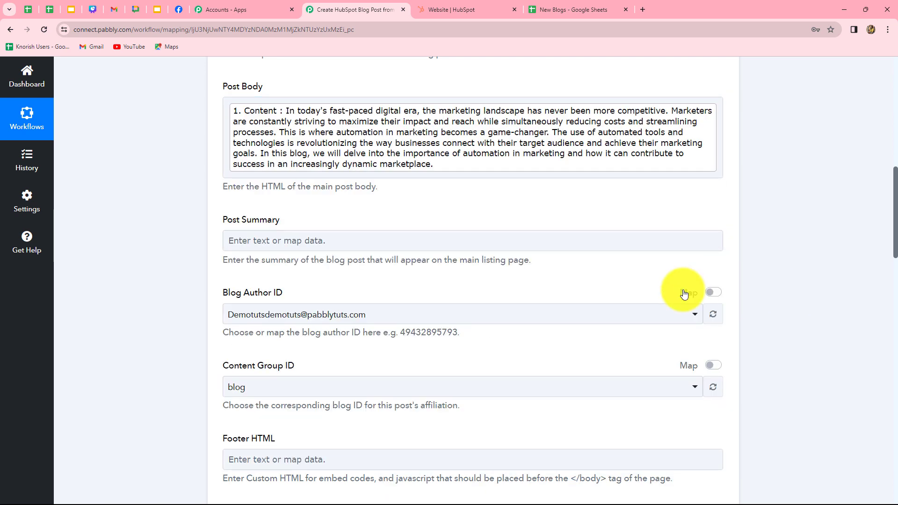
Review the optional blog post fields and set Use Featured Image to False
scroll(411, 257, down, 4)
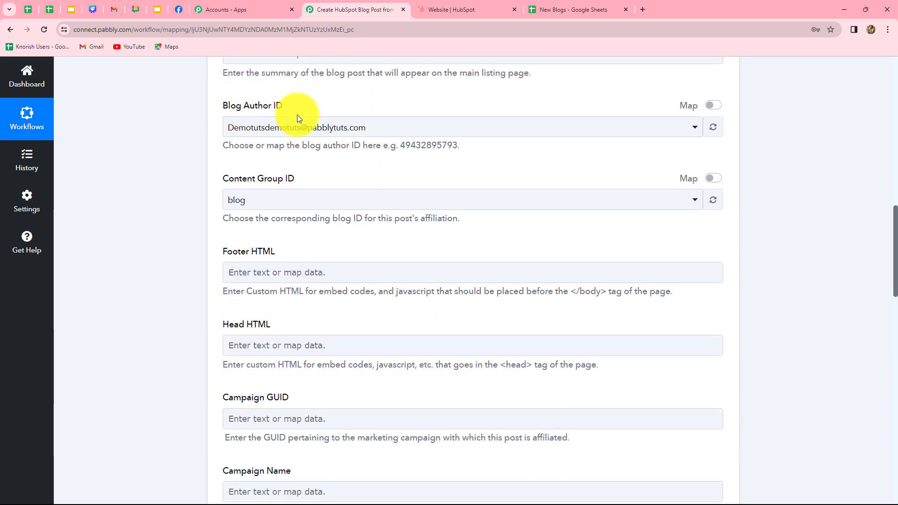
scroll(290, 200, down, 1)
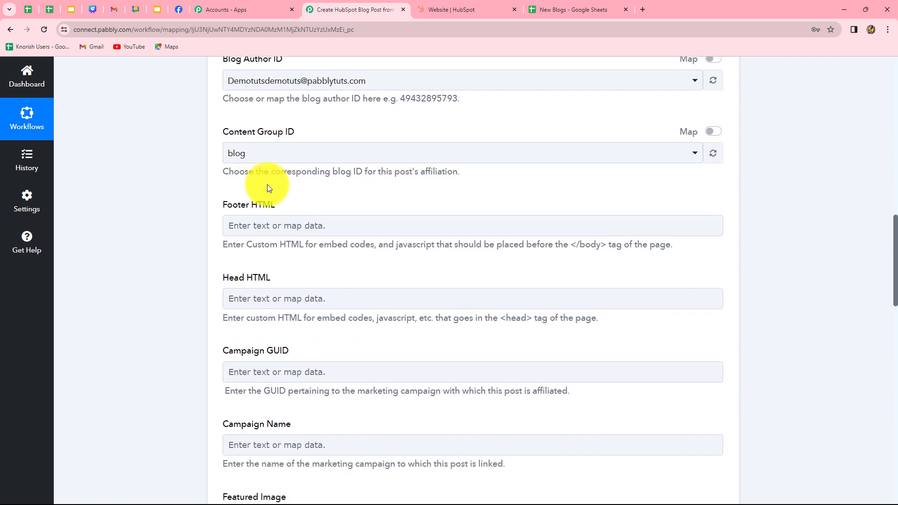
scroll(318, 207, down, 2)
click(319, 207)
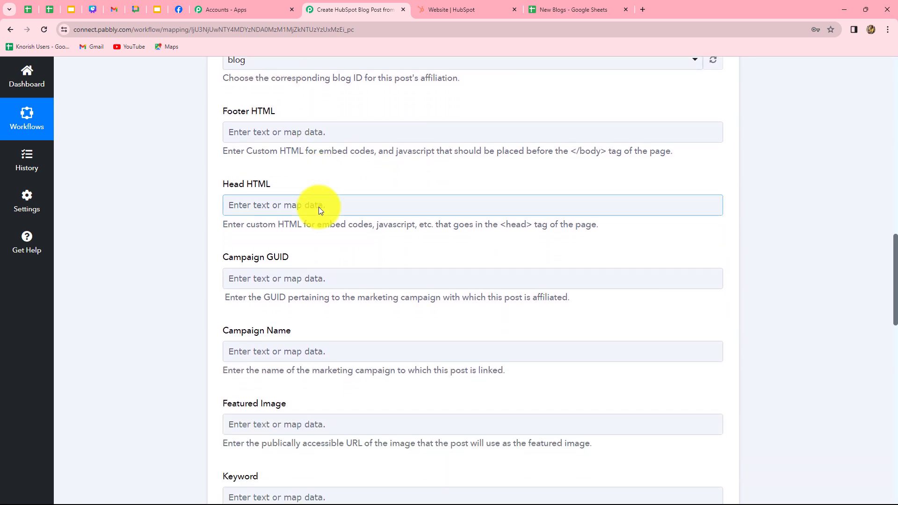
scroll(442, 263, down, 3)
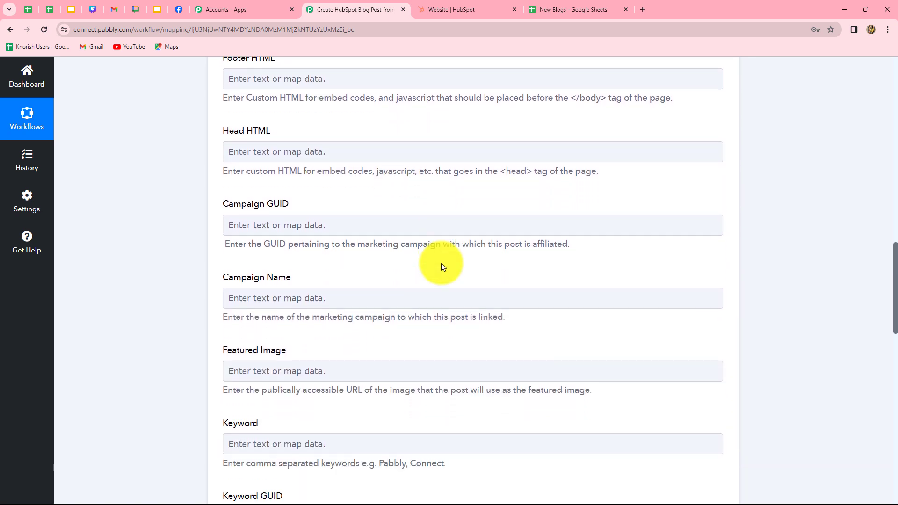
scroll(442, 263, down, 3)
click(282, 149)
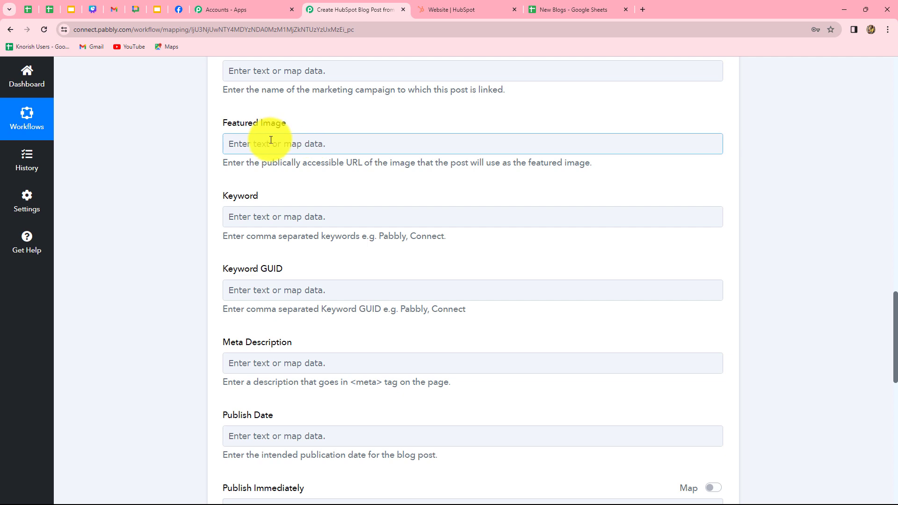
click(394, 161)
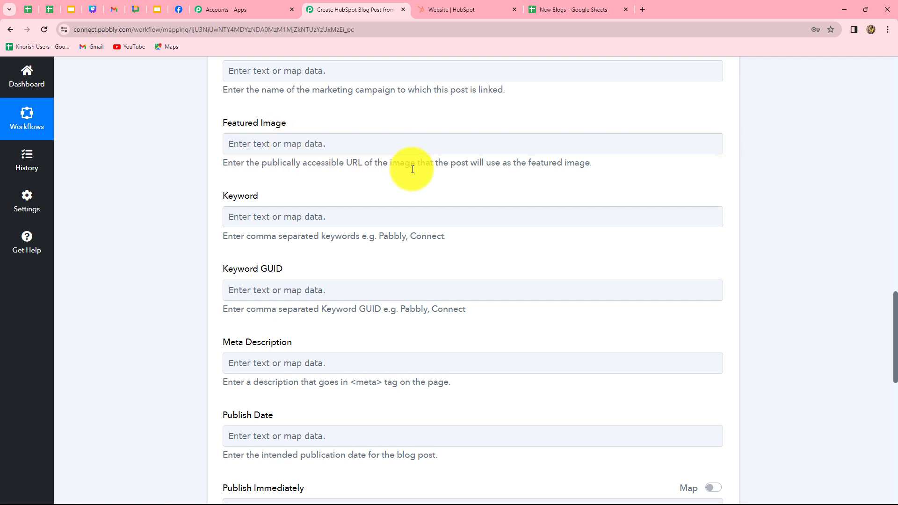
scroll(421, 187, down, 1)
scroll(420, 185, down, 9)
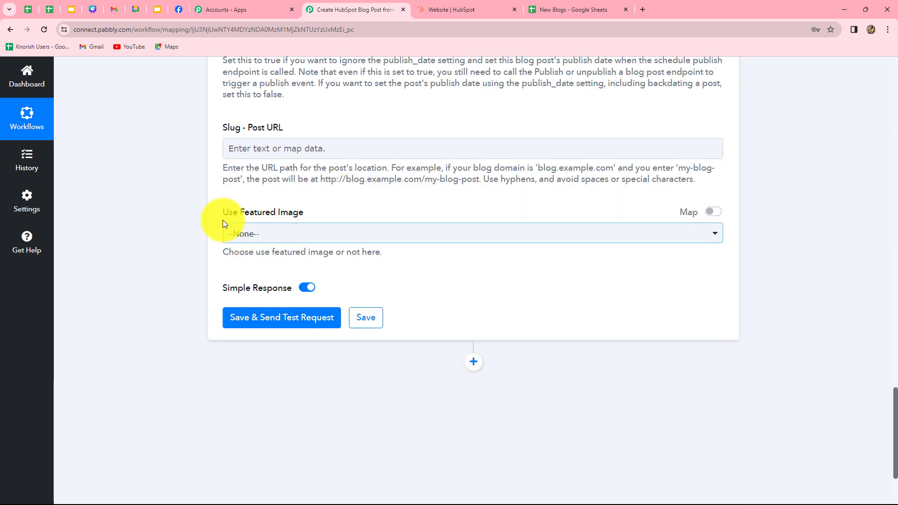
click(265, 235)
click(241, 311)
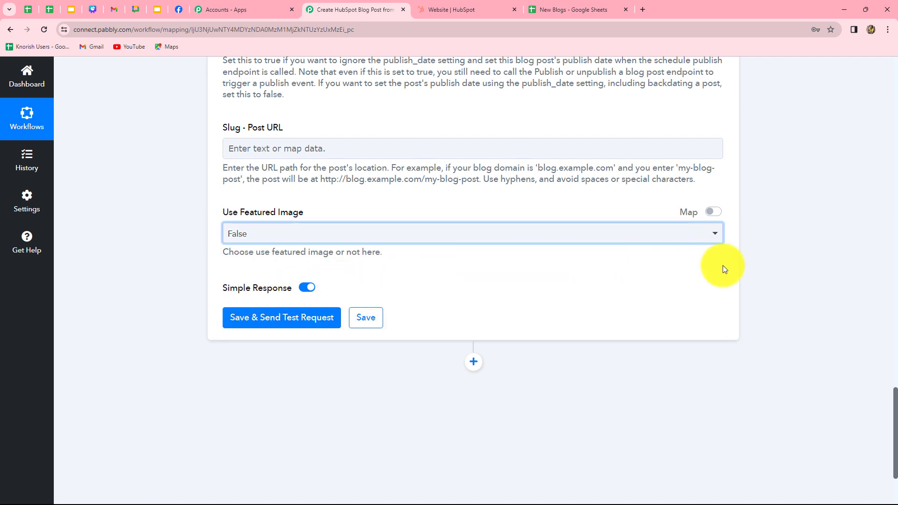
Map the blog post's Meta Description to the Blog Title from the Google Sheets trigger
scroll(755, 250, up, 3)
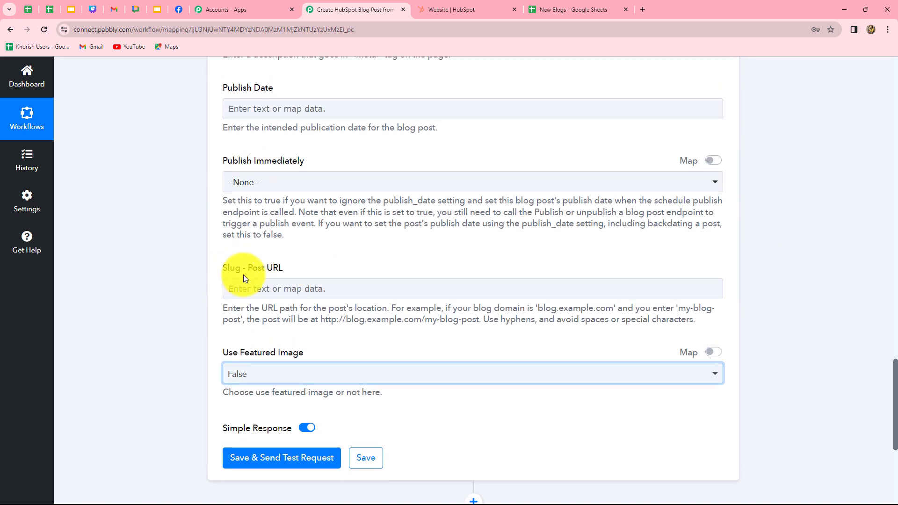
scroll(253, 217, up, 4)
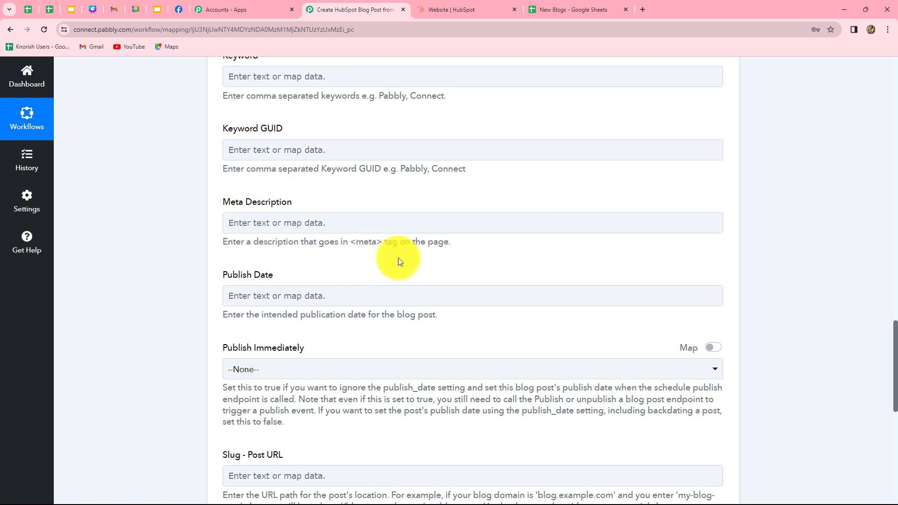
click(305, 225)
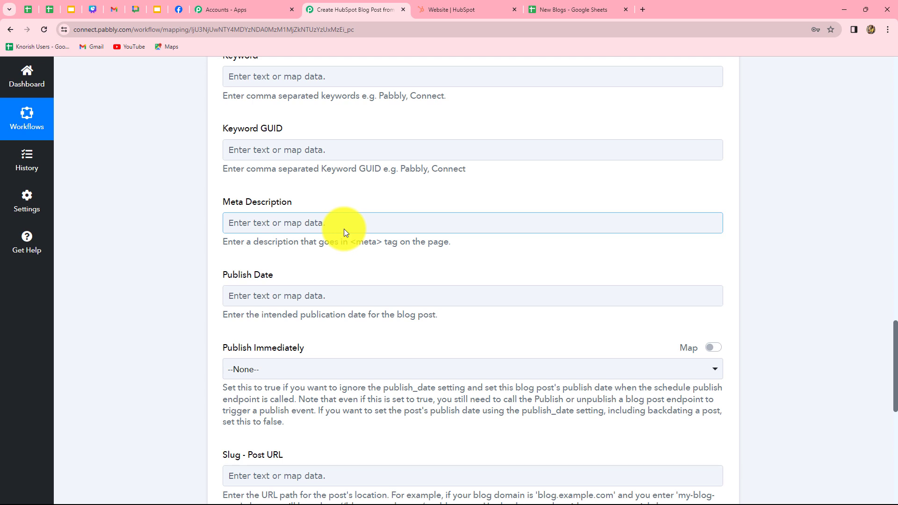
click(288, 228)
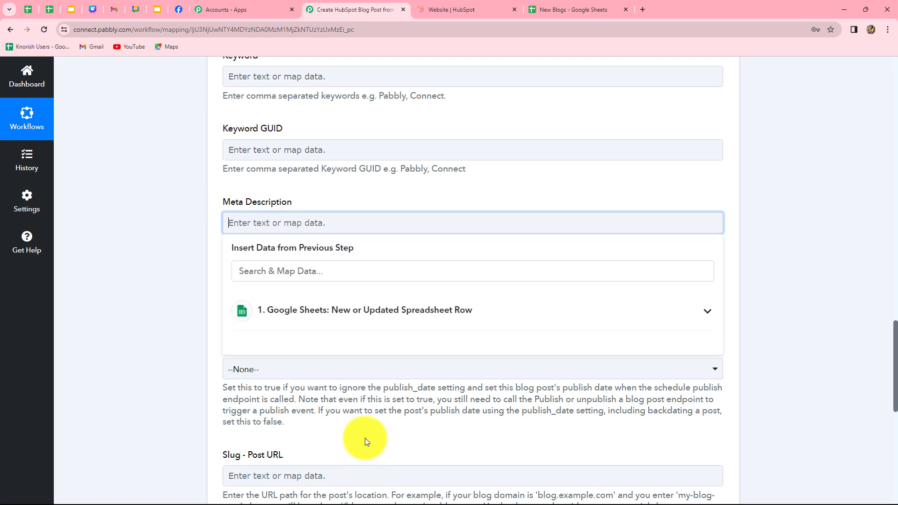
click(342, 321)
scroll(347, 464, down, 4)
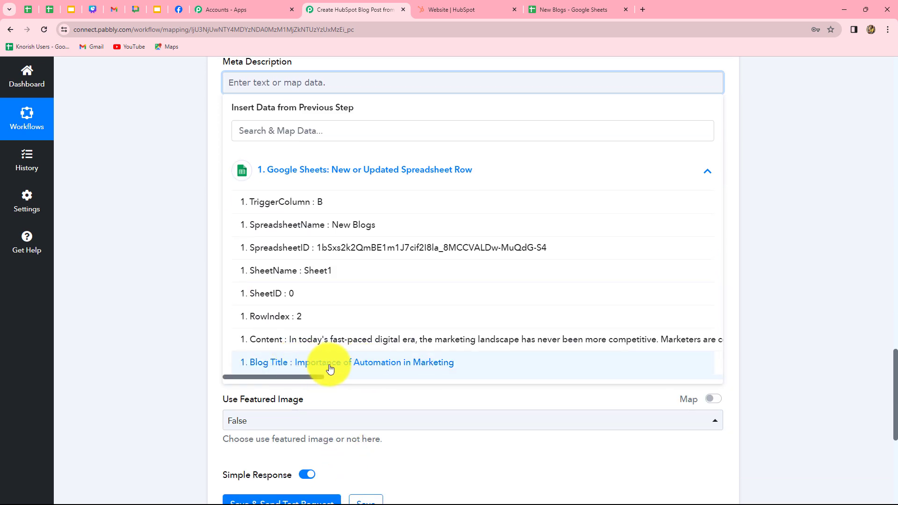
click(439, 365)
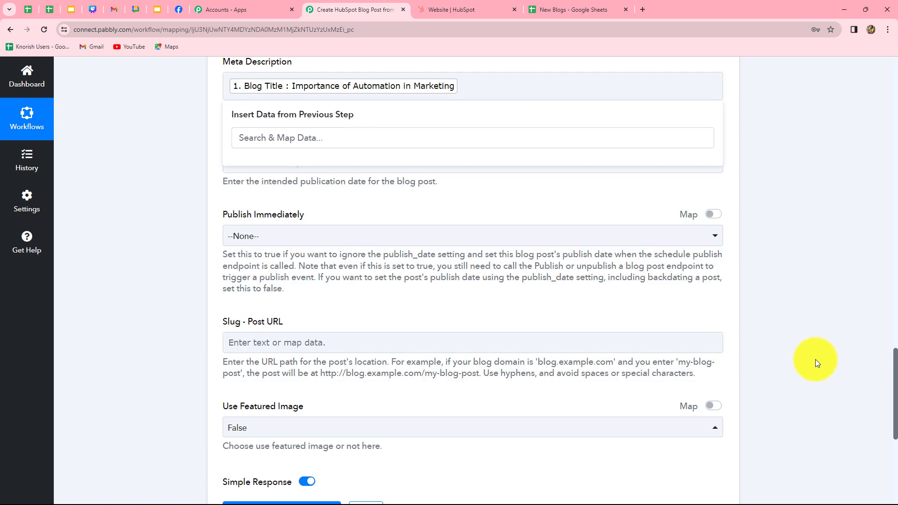
click(814, 361)
scroll(273, 237, up, 2)
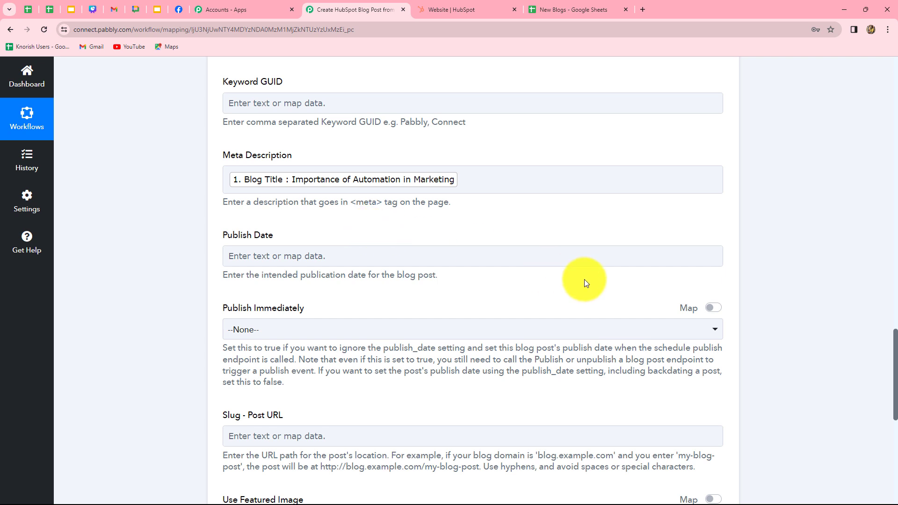
Map the Slug - Post URL to the Blog Title from the Google Sheets trigger
scroll(580, 278, down, 3)
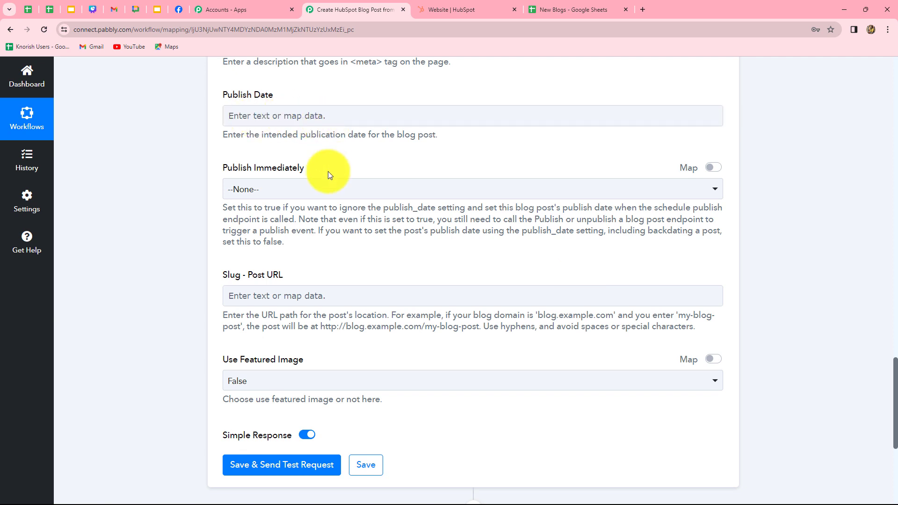
scroll(341, 254, down, 3)
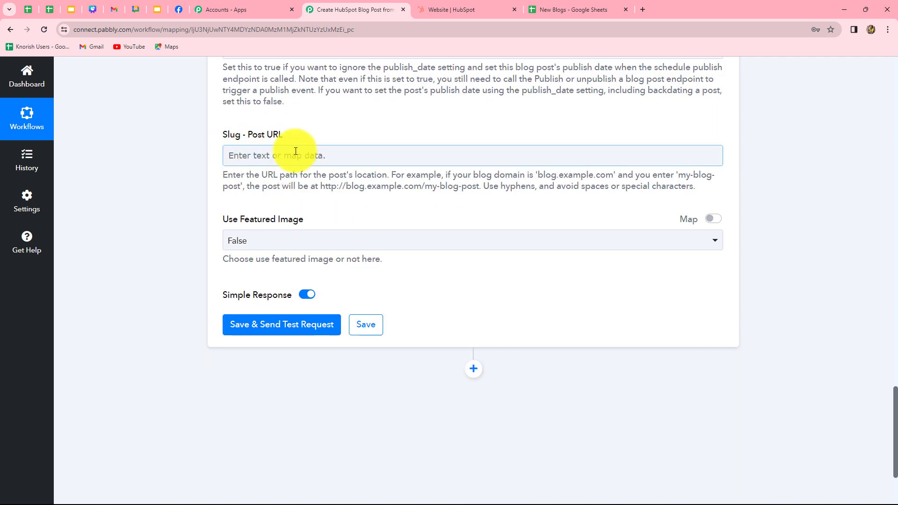
click(337, 156)
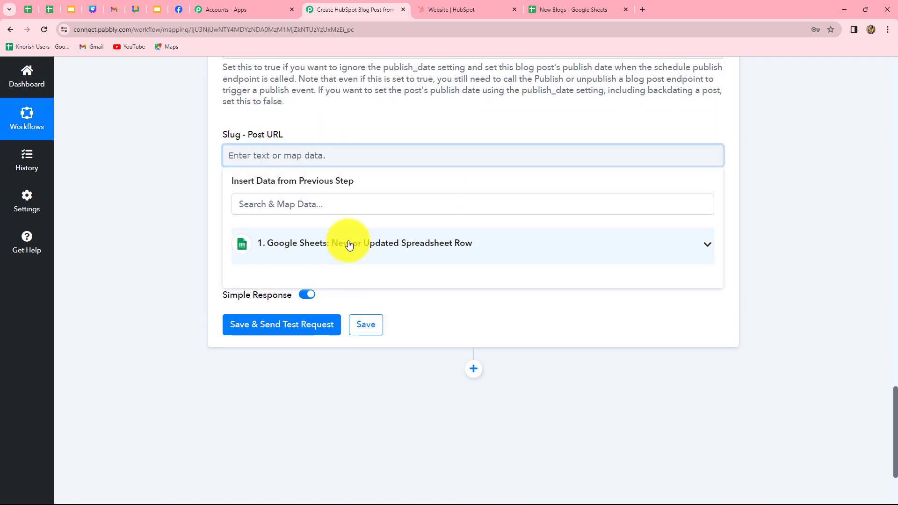
click(343, 242)
scroll(344, 308, down, 3)
click(345, 309)
click(846, 257)
scroll(751, 266, up, 7)
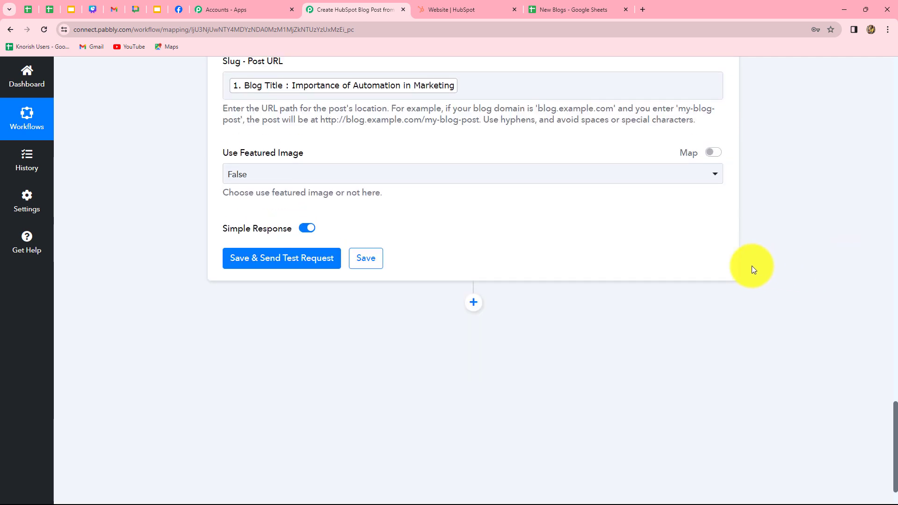
Save the Create a Blog Post action with a test request and check the Analytics Page Id in the response
scroll(752, 266, down, 7)
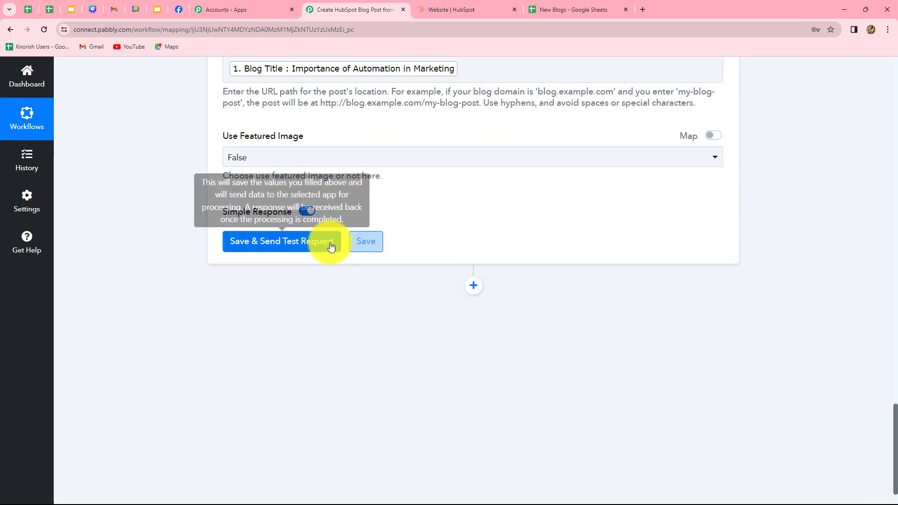
click(341, 239)
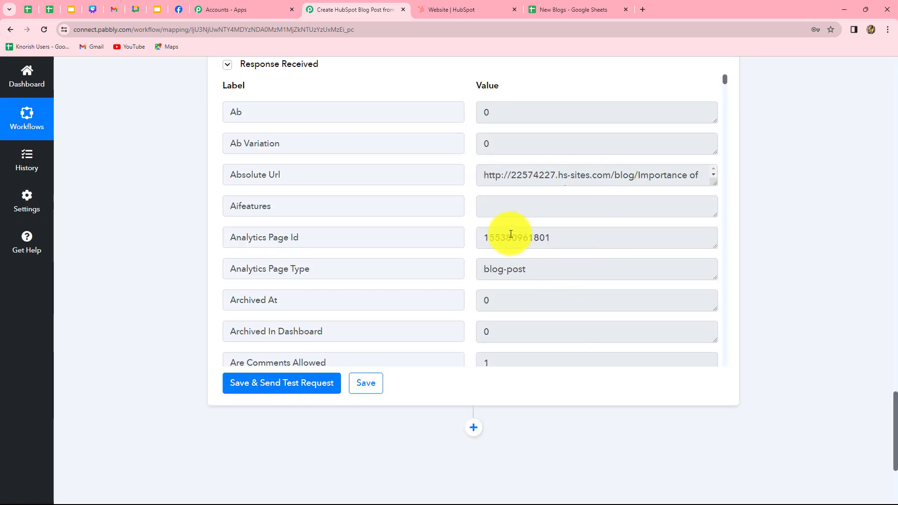
drag(483, 237, 489, 238)
drag(589, 245, 374, 220)
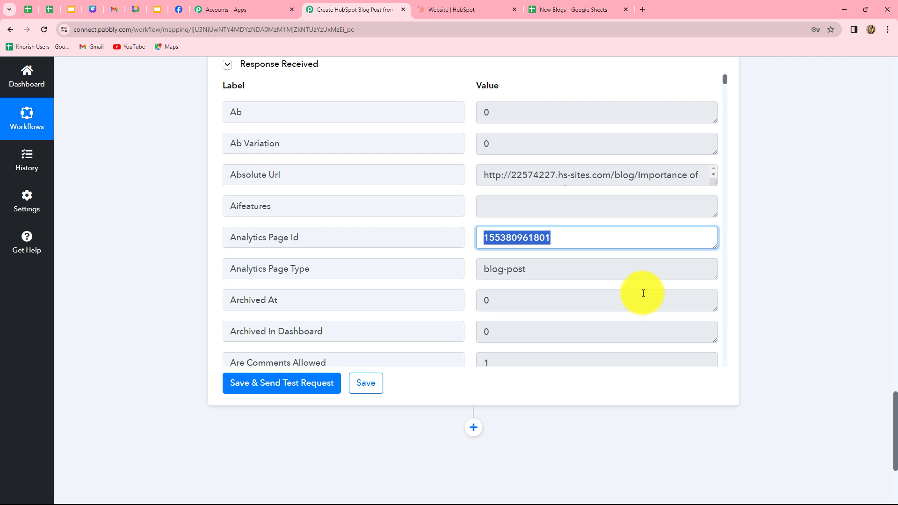
Switch to HubSpot, refresh the Blog posts list and check the publish status of the Importance of Automation in Marketing post
click(468, 10)
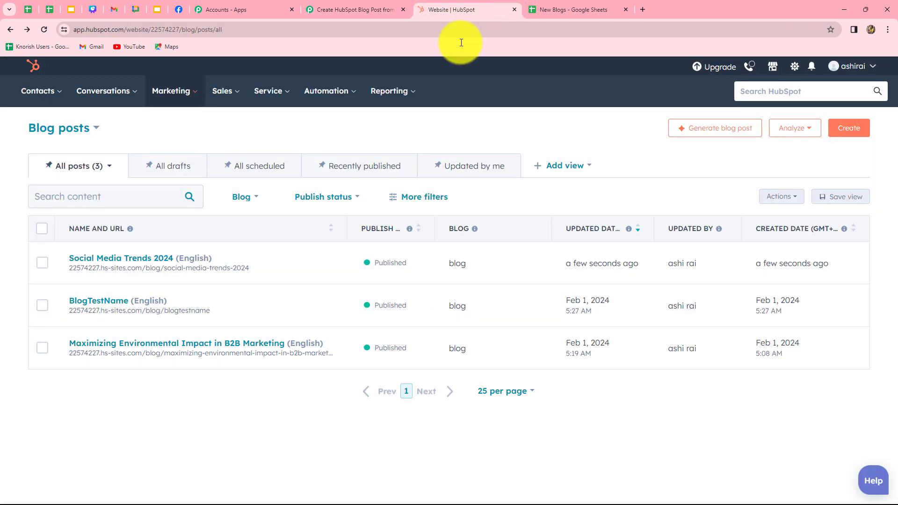
key(F5)
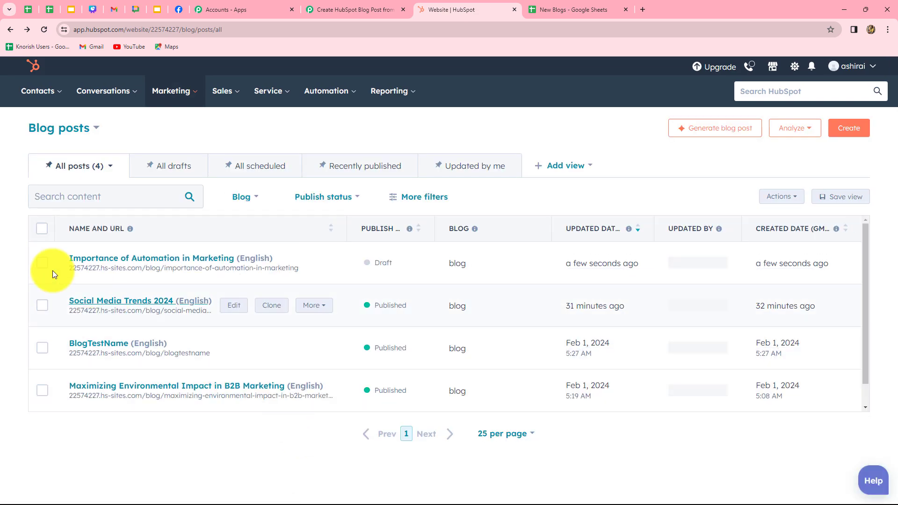
mouse_move(231, 263)
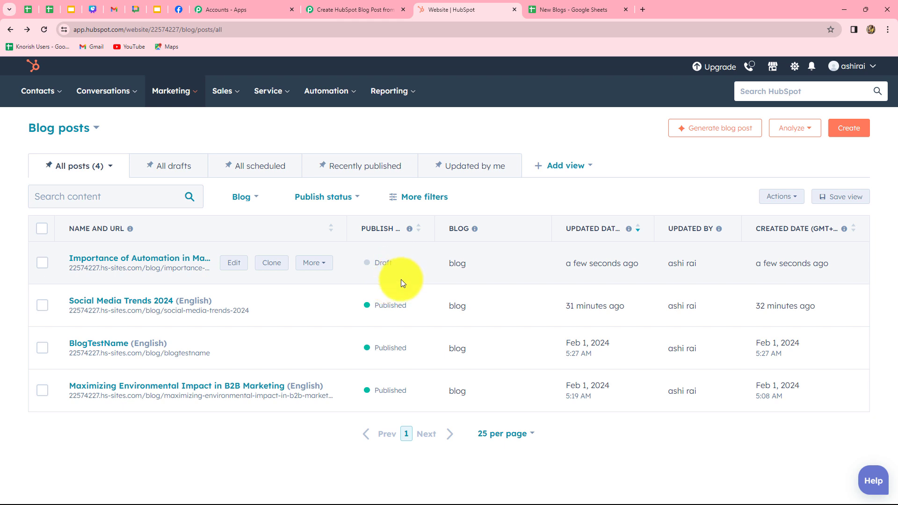
Switch to Pabbly Connect and add a HubSpot CRM action with the Publish or Unpublish Blog Post event after the Create a Blog Post step
click(329, 7)
scroll(786, 300, down, 4)
click(473, 238)
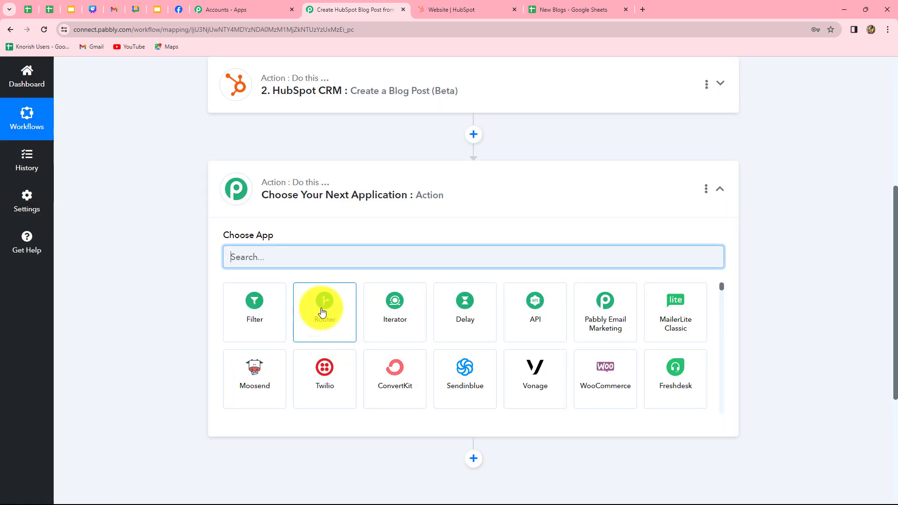
click(269, 264)
text(Hub)
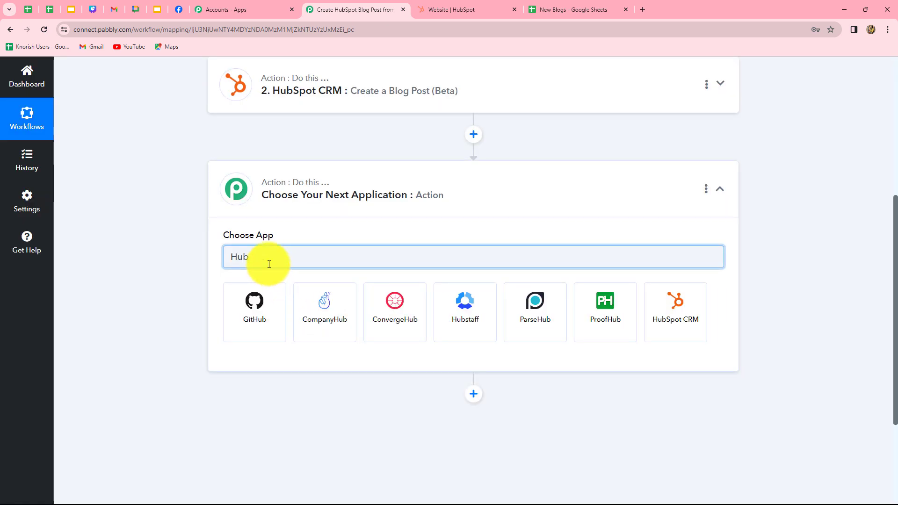
click(672, 302)
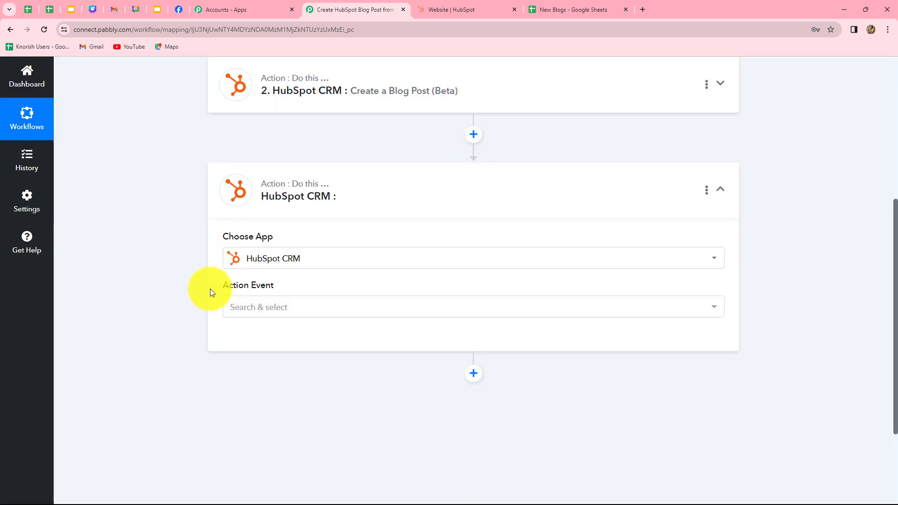
click(234, 307)
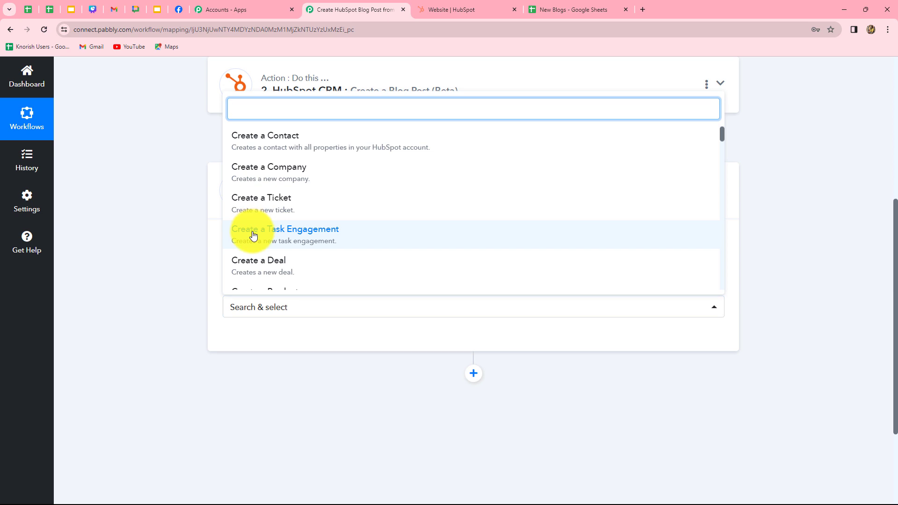
text(pub)
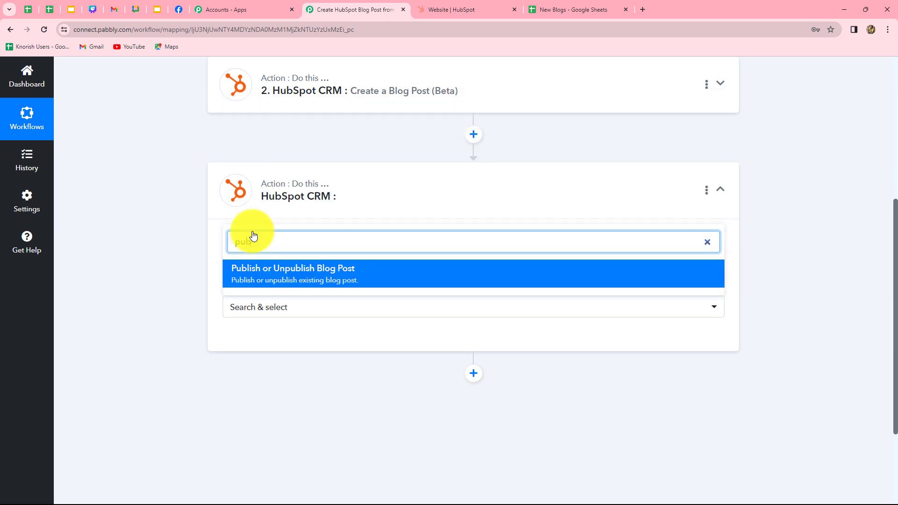
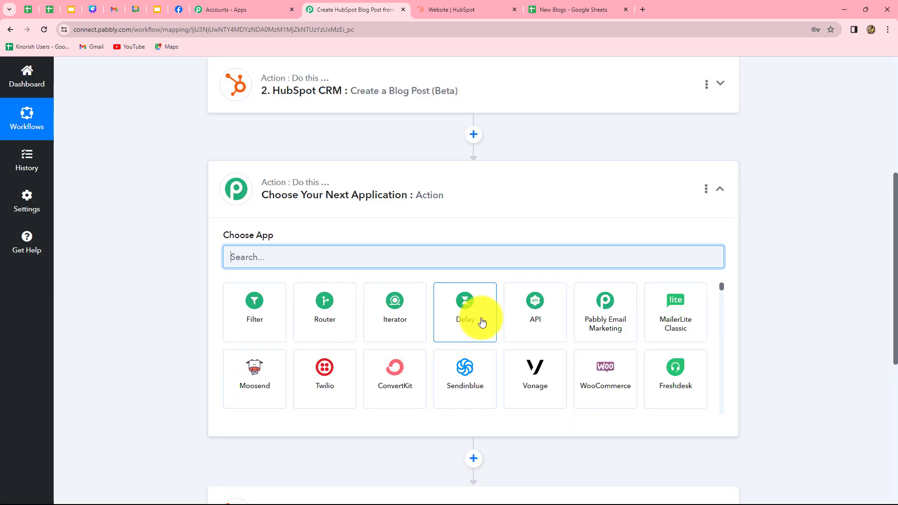
Make the action between the two HubSpot steps a Delay by Pabbly with the Add Time Delay event and connect it
click(478, 328)
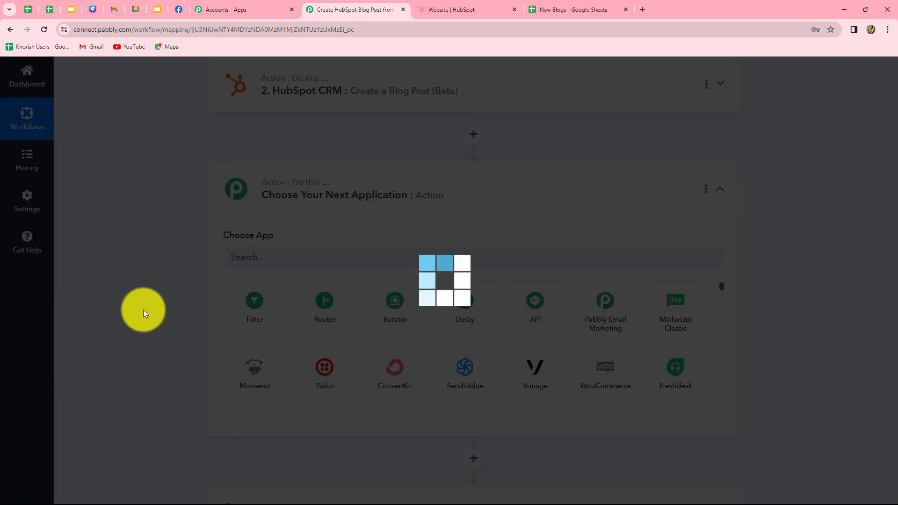
scroll(239, 150, up, 1)
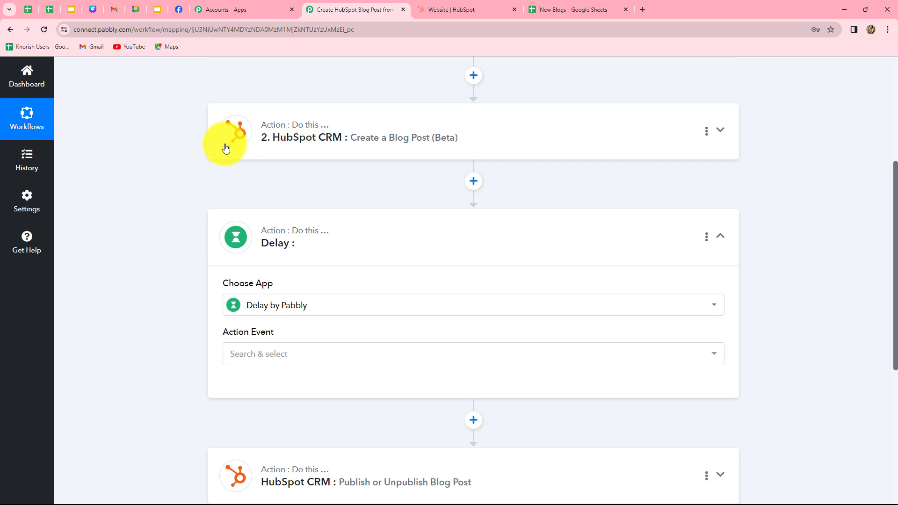
key(ctrl+Tab)
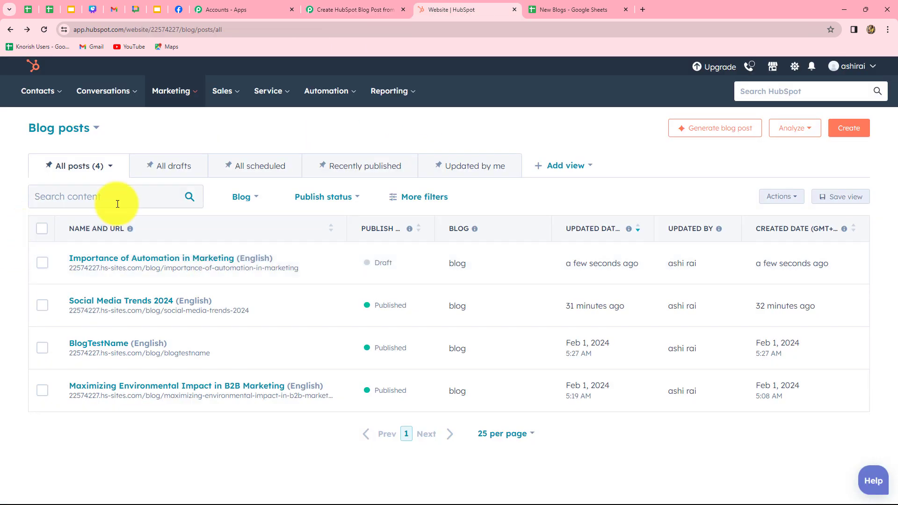
click(336, 8)
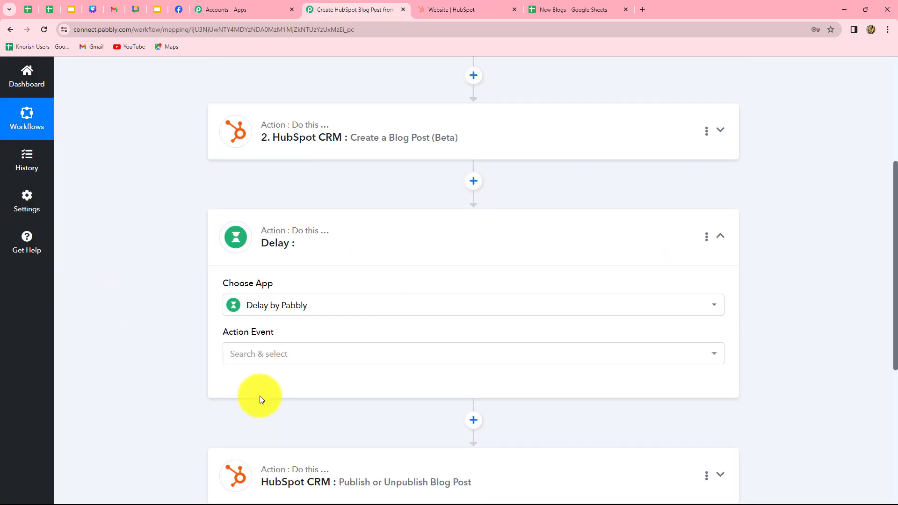
key(ctrl+Tab)
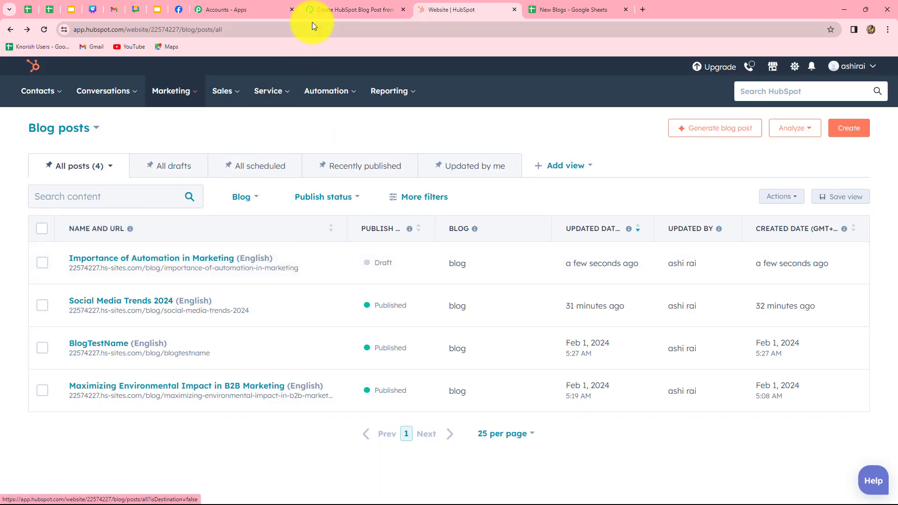
click(319, 10)
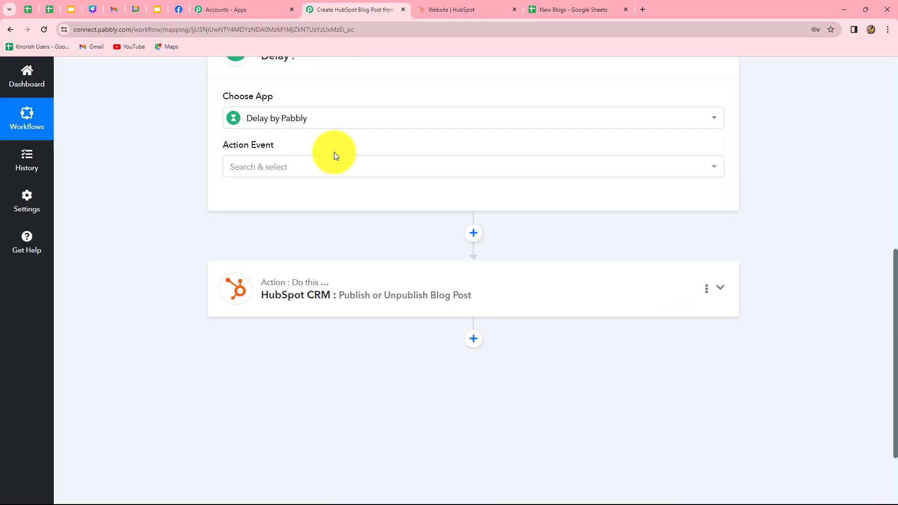
click(293, 169)
click(271, 241)
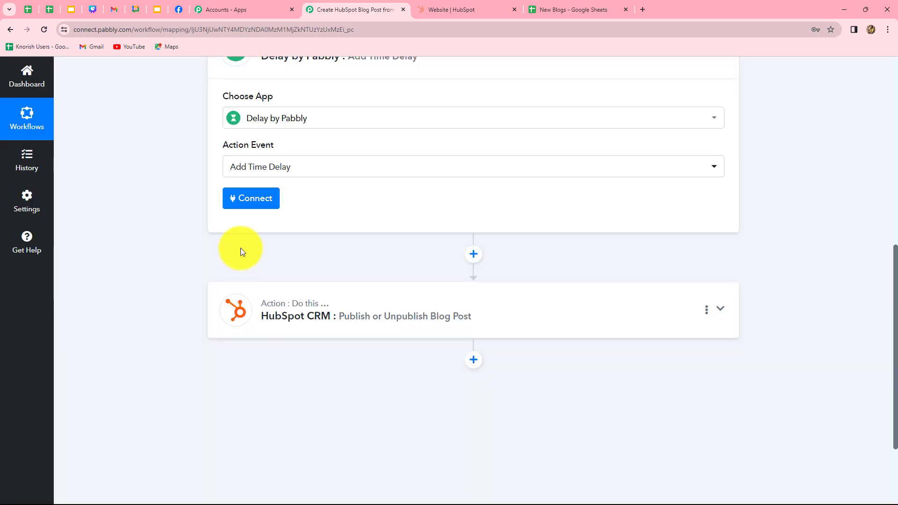
click(257, 200)
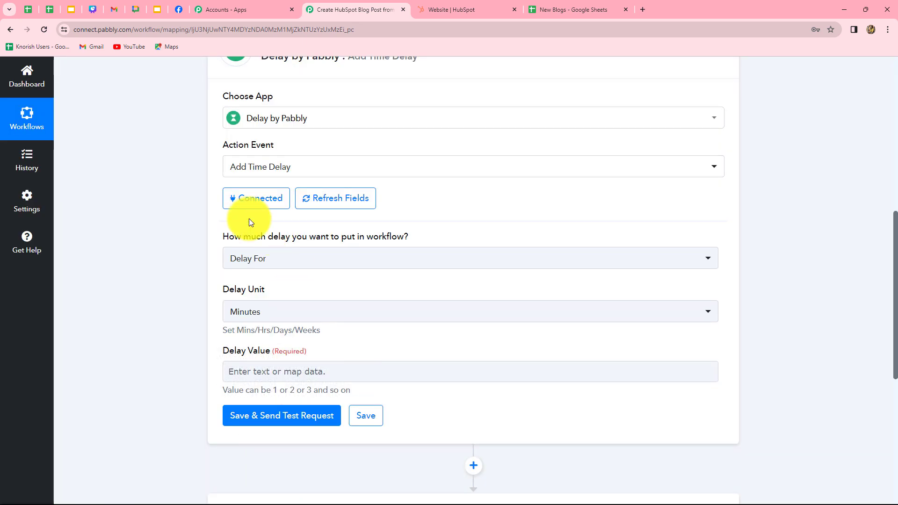
Set the Delay Value to 1 with Minutes as the unit, and save the delay step with a test request
scroll(369, 414, up, 2)
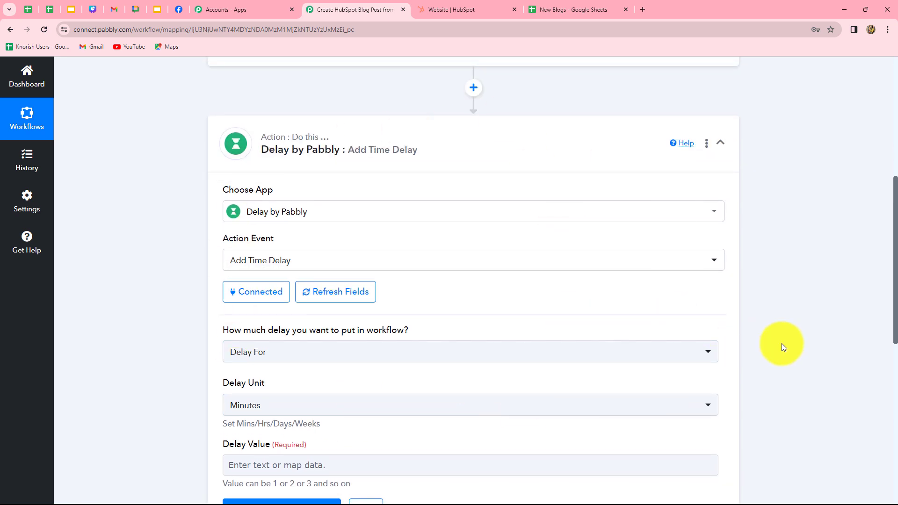
scroll(530, 296, down, 3)
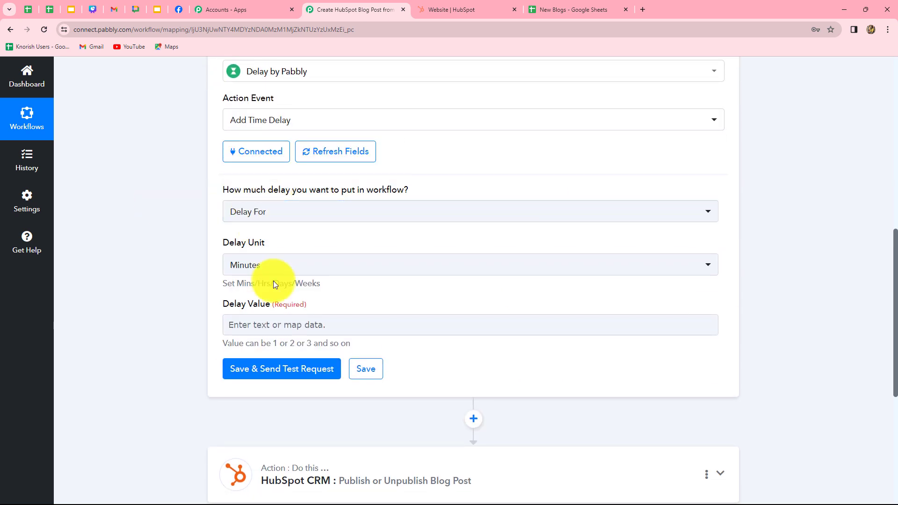
scroll(352, 297, up, 2)
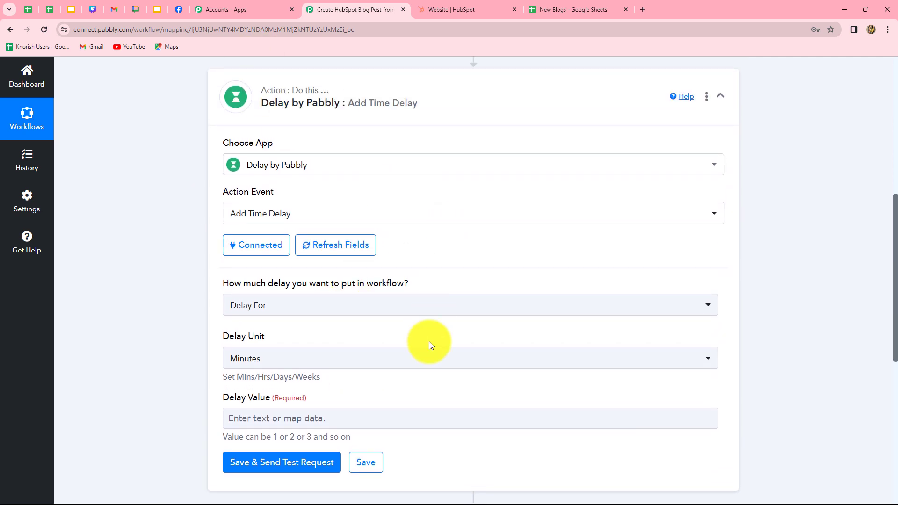
scroll(429, 345, down, 2)
click(253, 327)
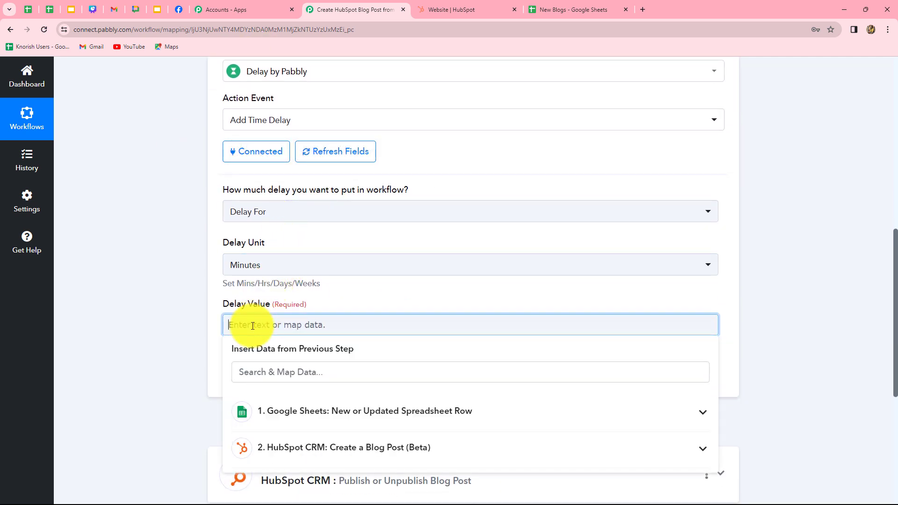
click(188, 344)
scroll(252, 298, down, 3)
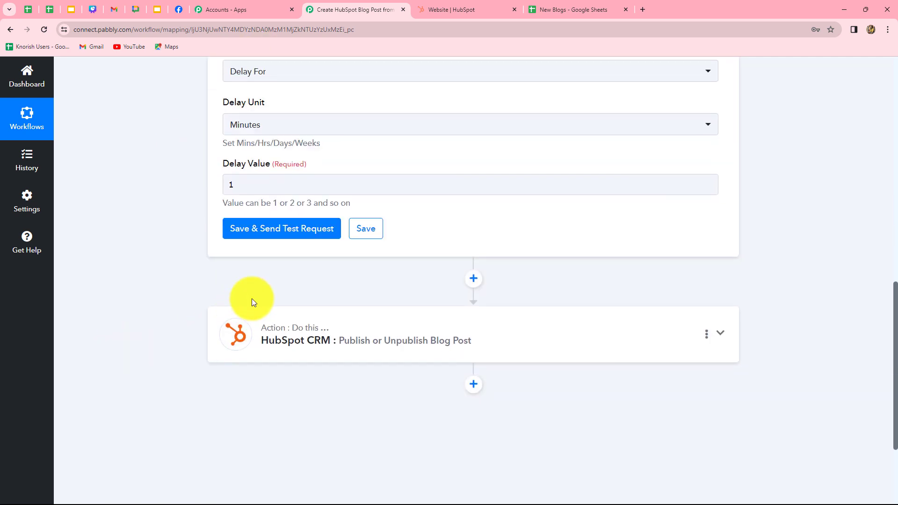
click(281, 228)
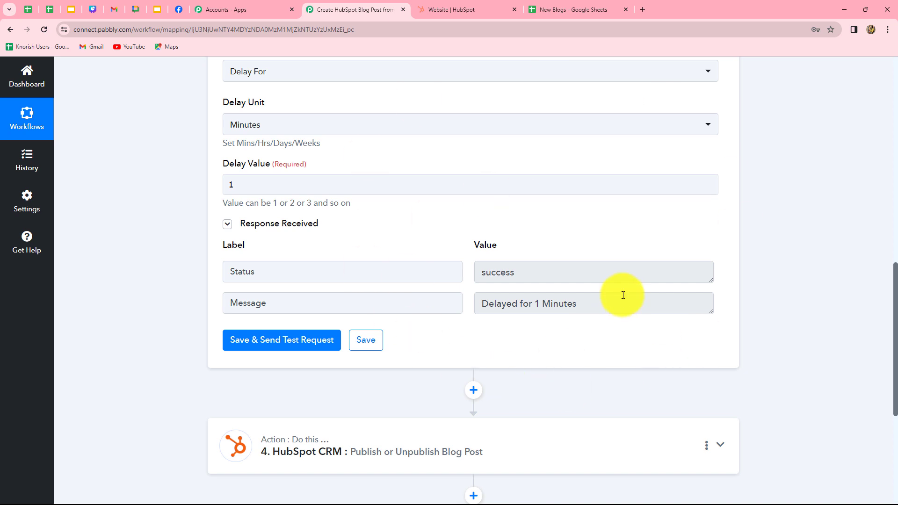
Open the Publish or Unpublish Blog Post action and map its Blog Post ID to the Analytics Page Id from the Create a Blog Post step
click(460, 11)
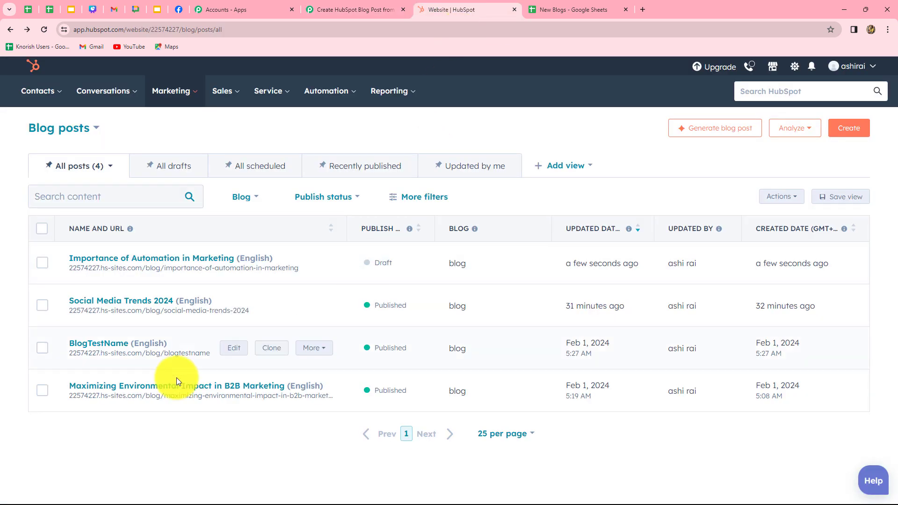
click(315, 10)
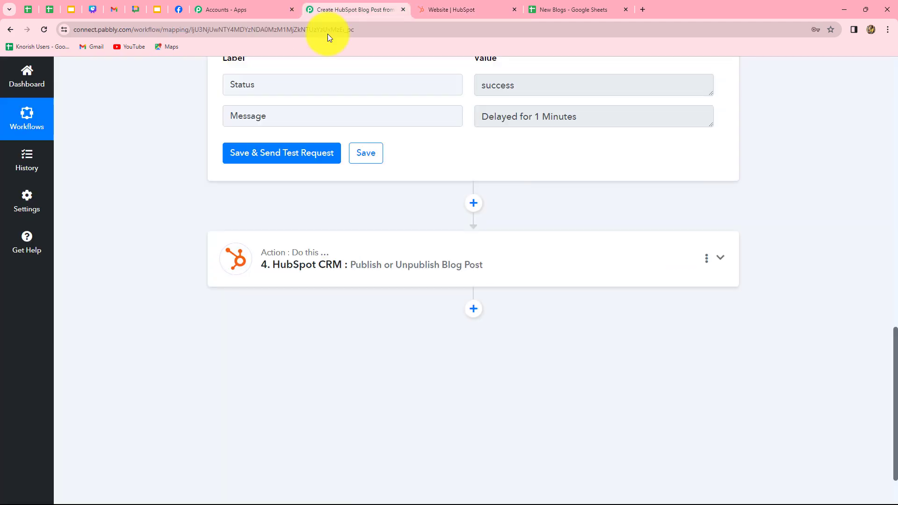
click(384, 270)
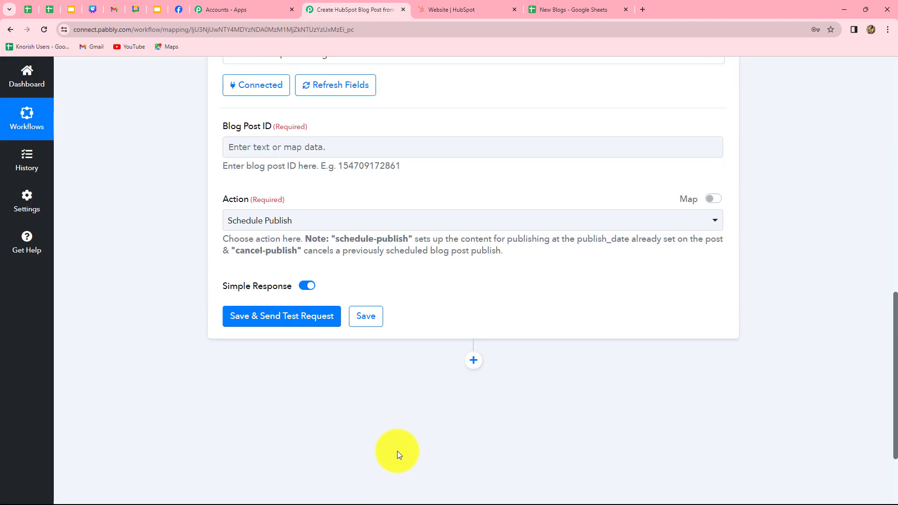
scroll(445, 394, down, 3)
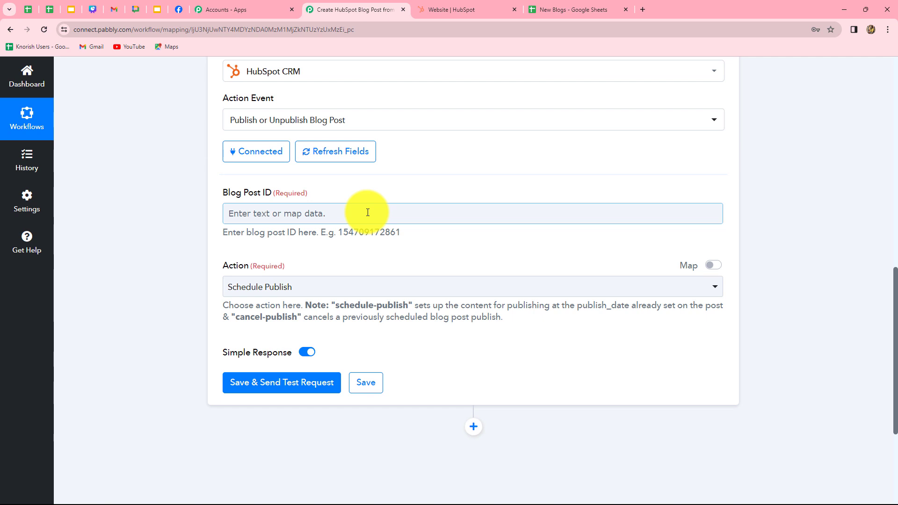
click(457, 10)
click(323, 11)
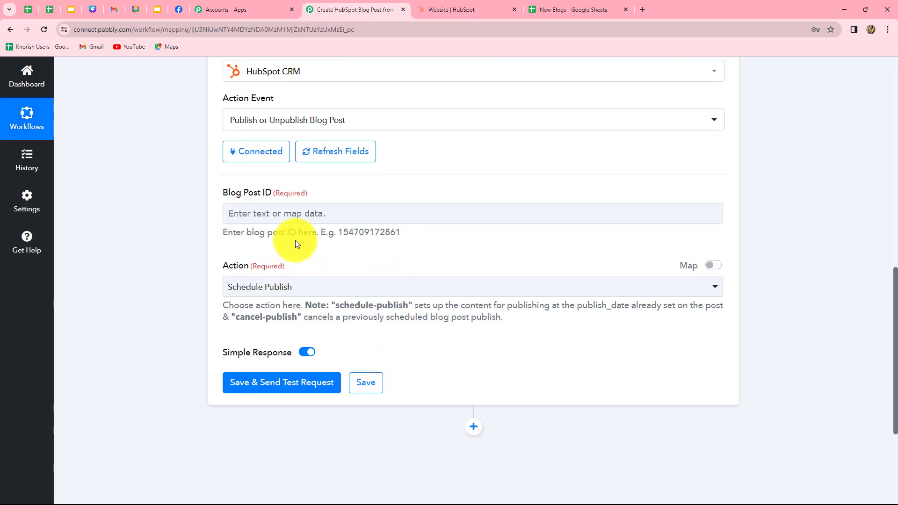
click(338, 214)
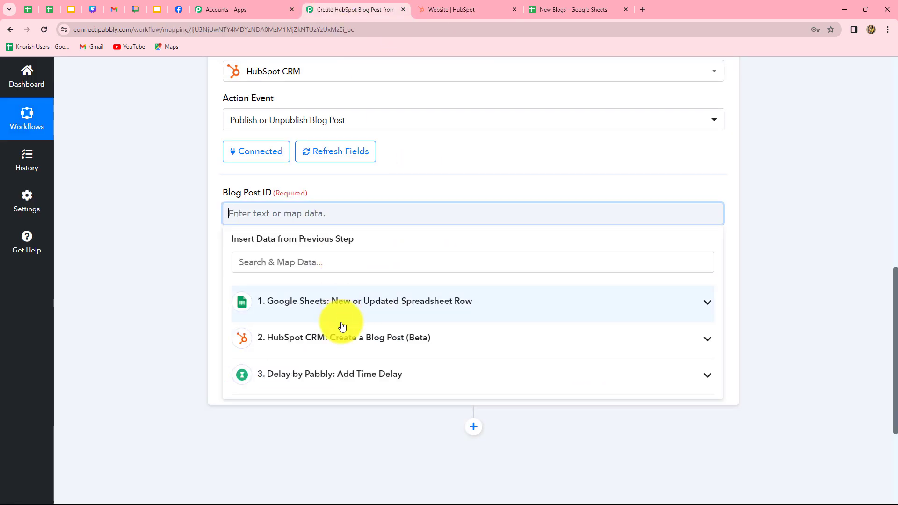
click(337, 338)
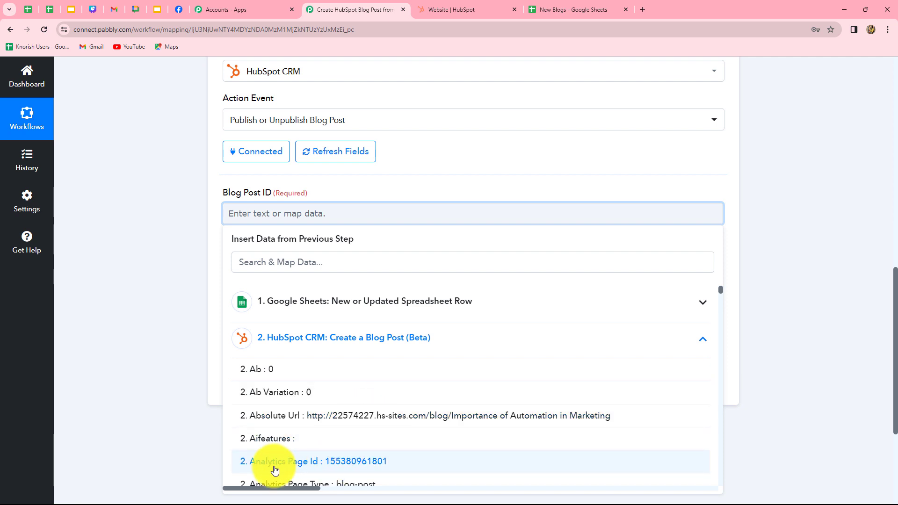
click(365, 464)
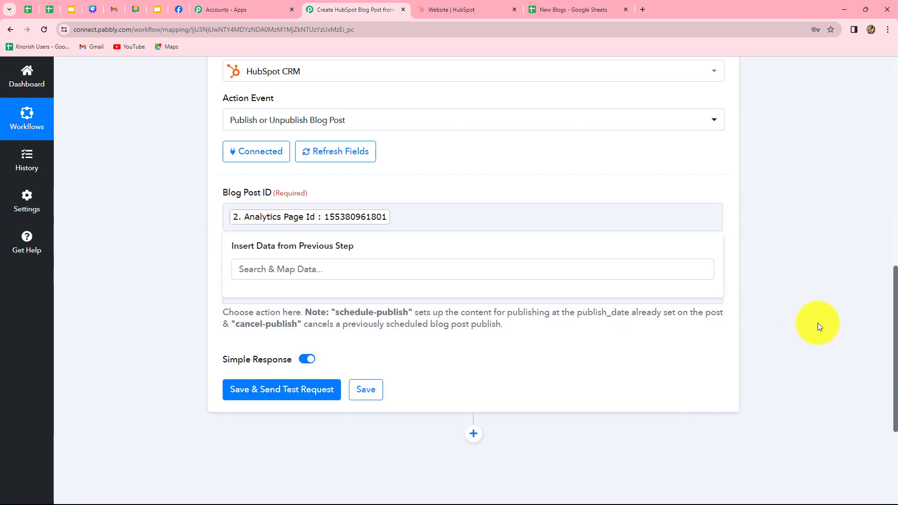
click(820, 326)
Save the Schedule Publish action with a test request, and check the post's publish status in the refreshed HubSpot Blog posts list
scroll(321, 373, down, 2)
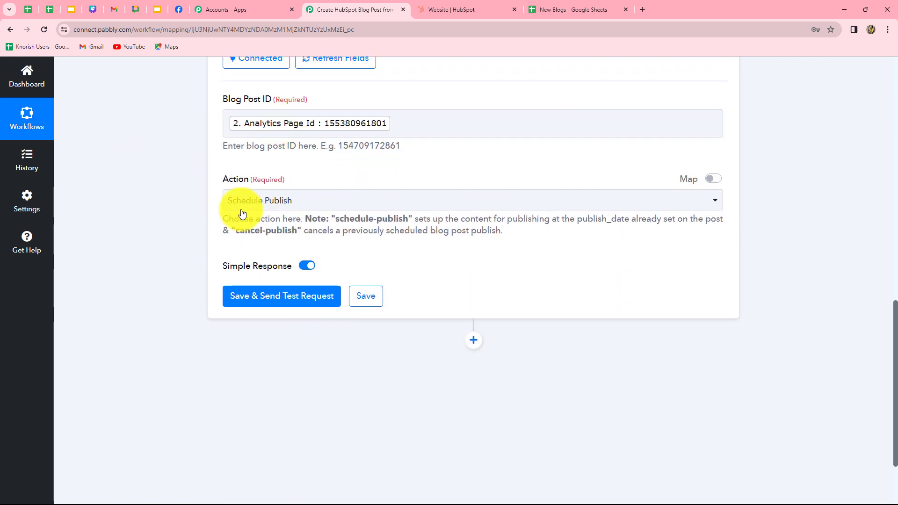
click(283, 308)
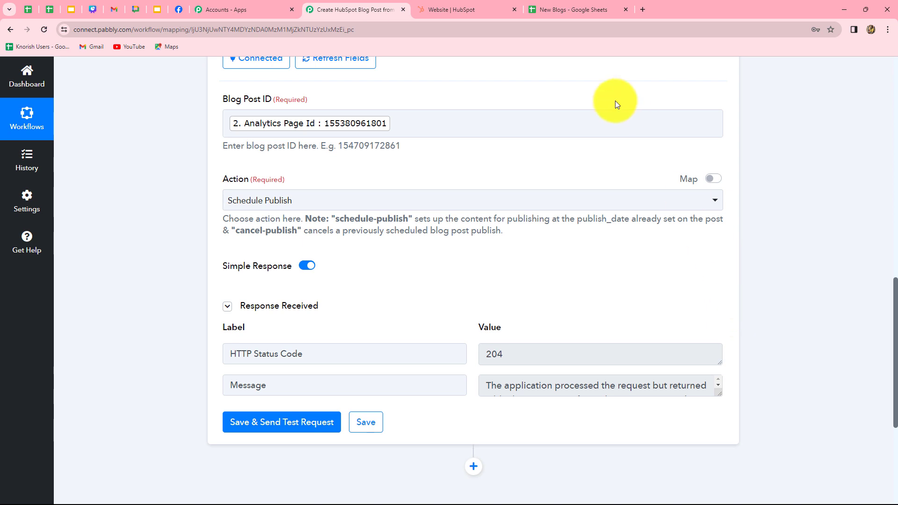
click(481, 6)
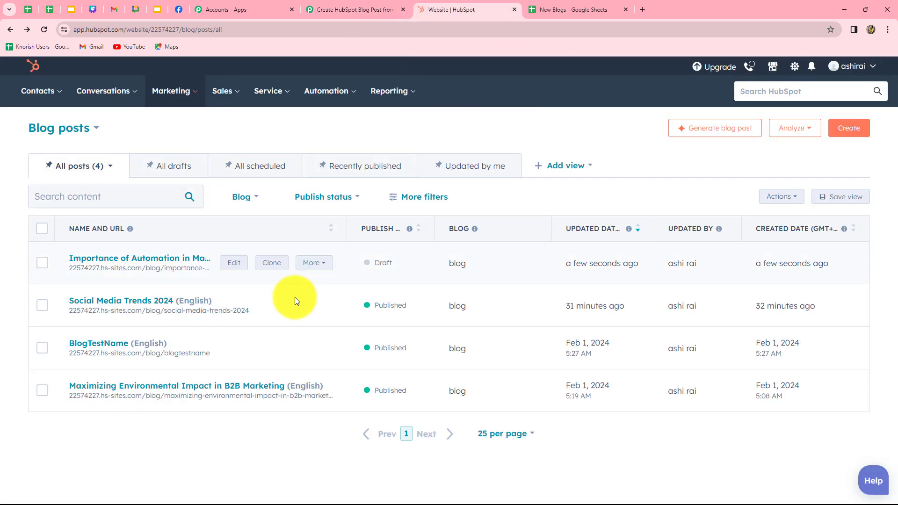
click(44, 30)
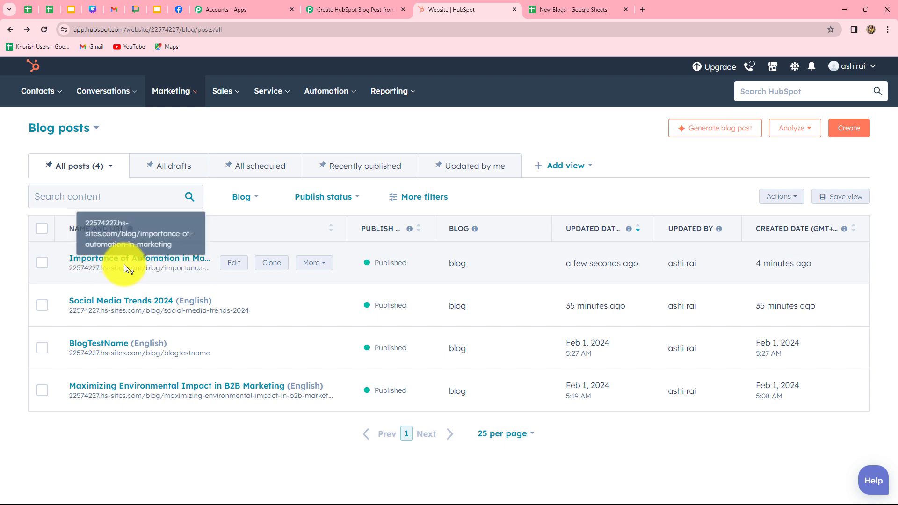
Switch to the New Blogs sheet to check the blog post's row and Link column, and return to the Pabbly Connect workflow
click(559, 7)
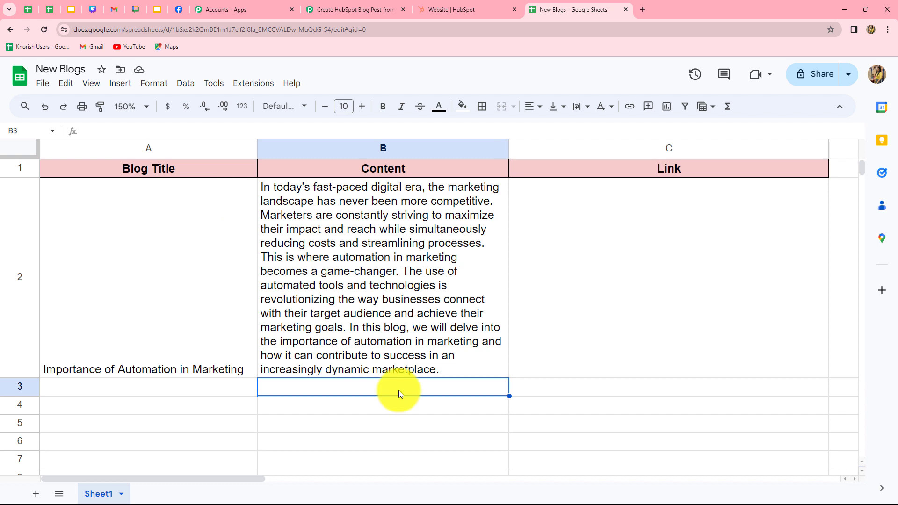
click(355, 8)
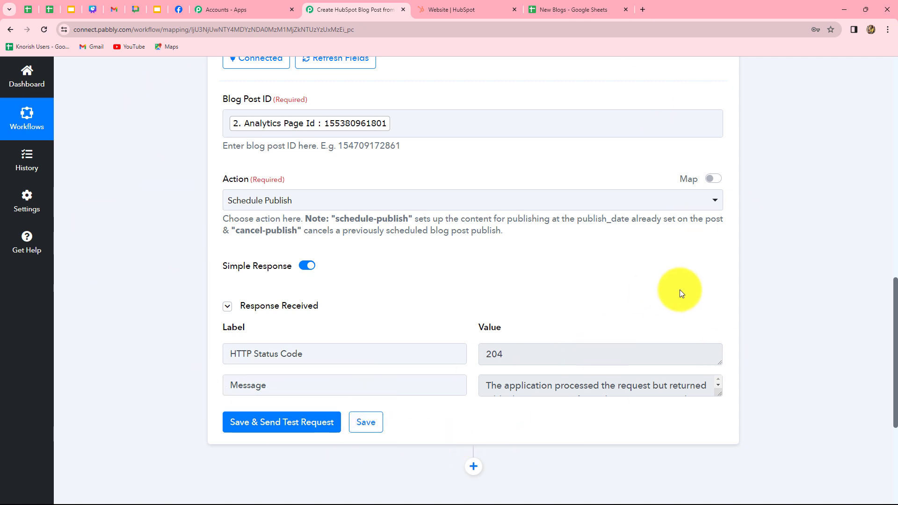
scroll(759, 308, down, 5)
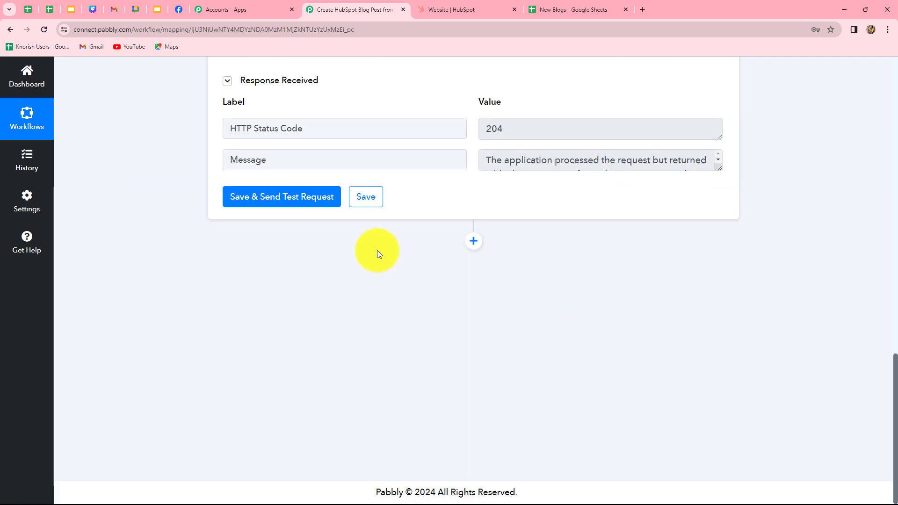
Add another action step to the workflow using Google Sheets with the Update Cell Value event
click(473, 241)
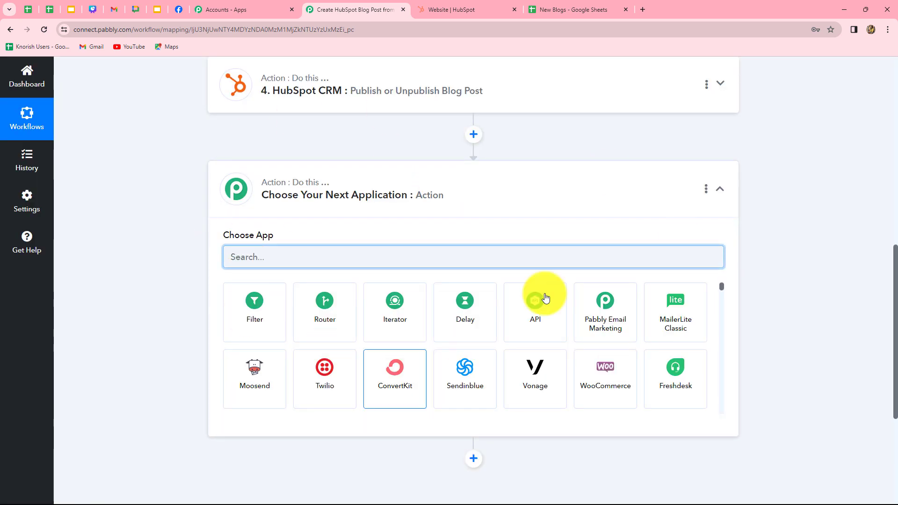
click(565, 8)
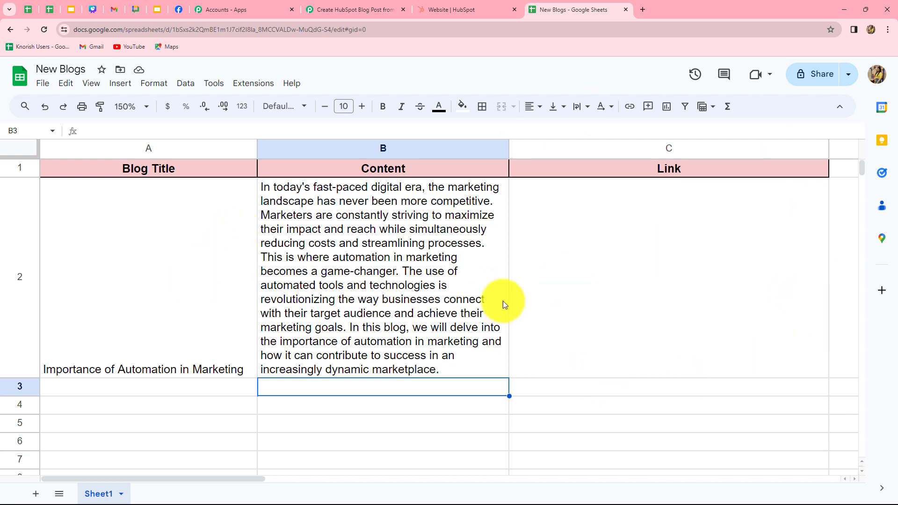
click(349, 9)
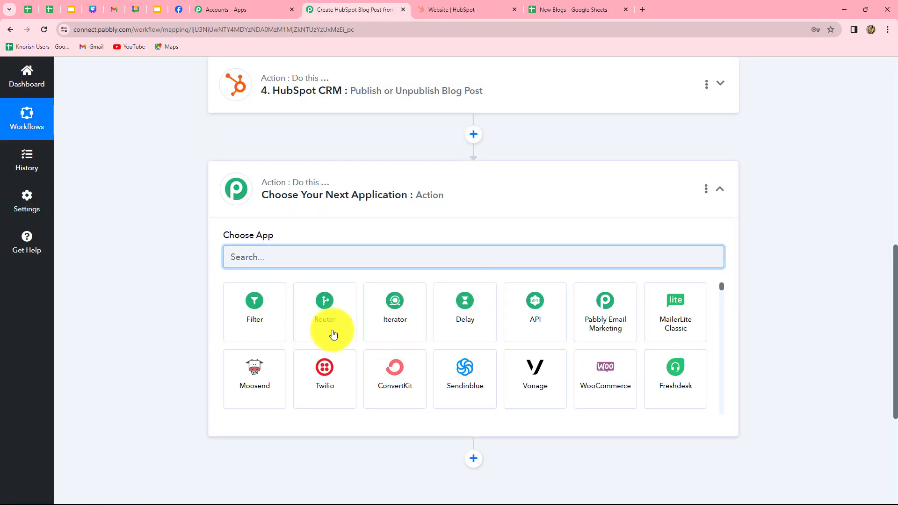
text(gog)
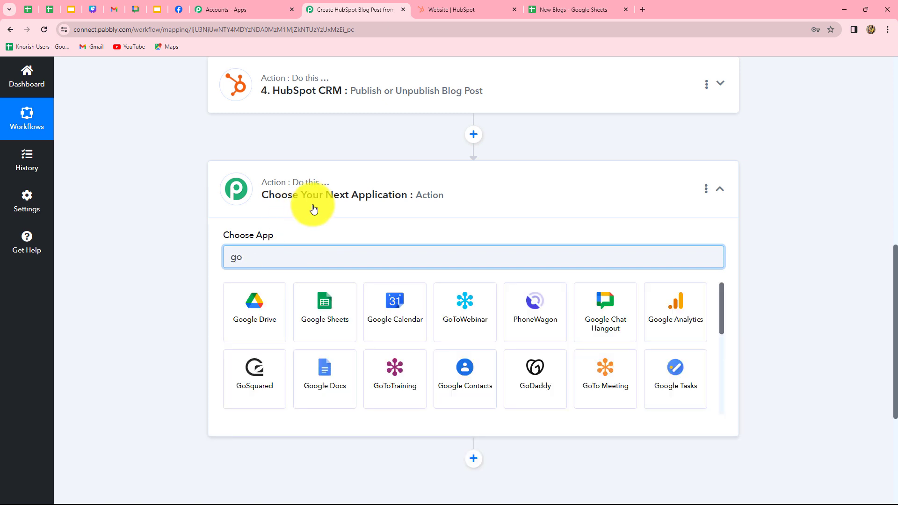
click(314, 317)
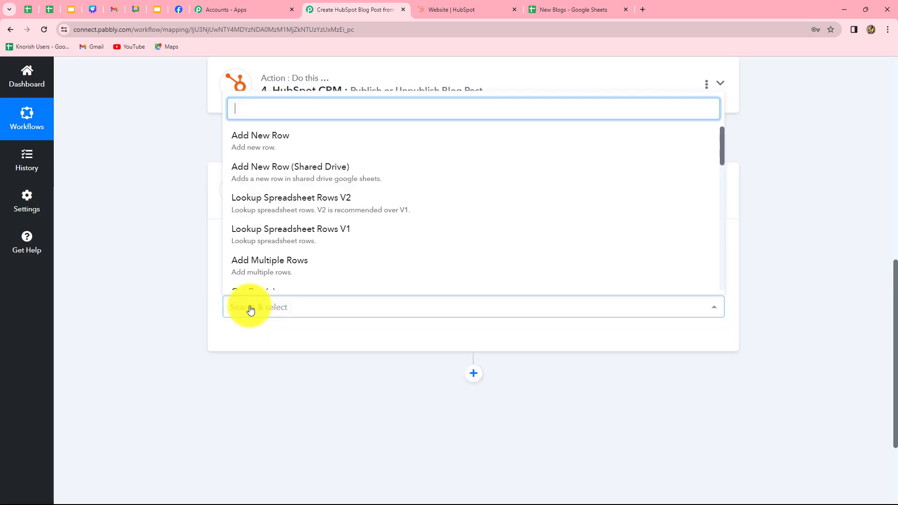
text(upda)
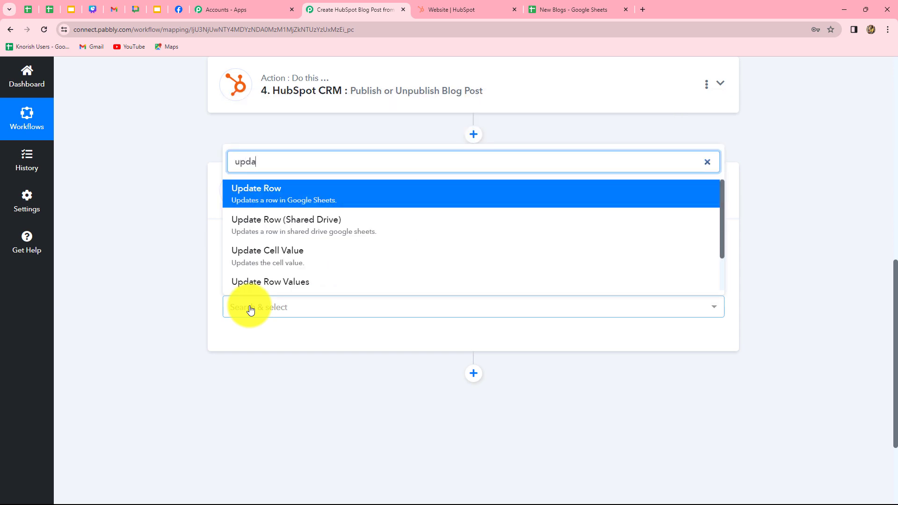
click(287, 257)
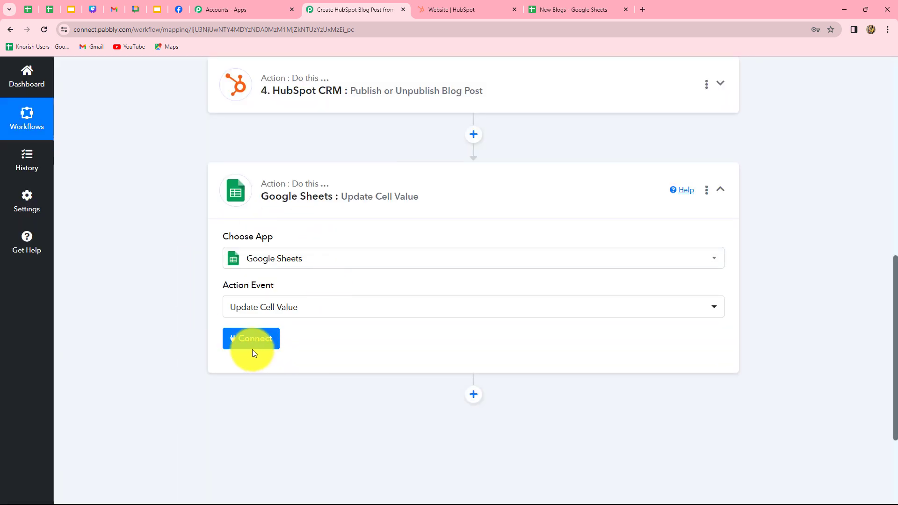
Connect the step through the existing Google Sheets #39 connection and select the New Blogs spreadsheet with Sheet1
click(255, 347)
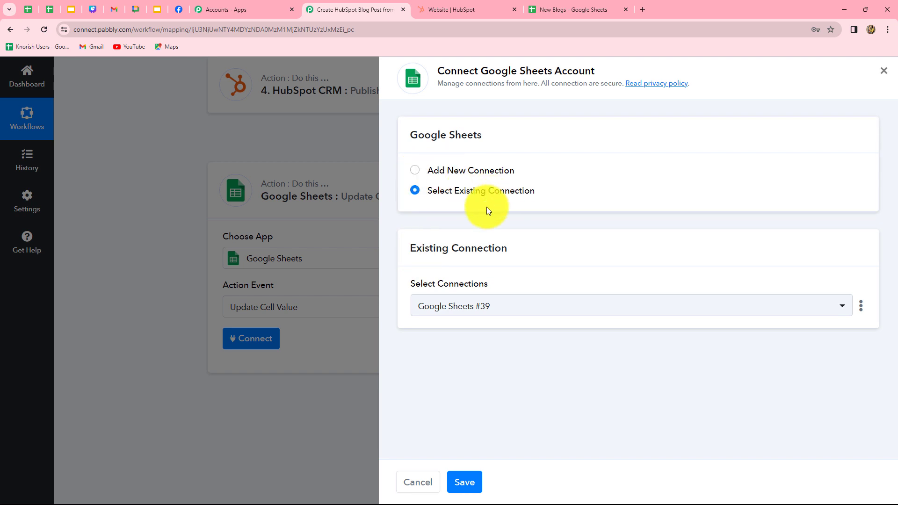
click(463, 483)
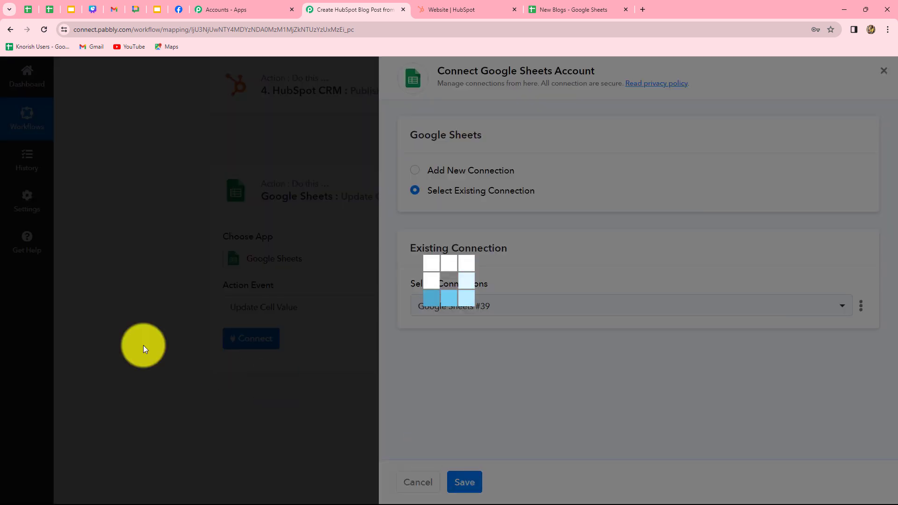
scroll(767, 307, down, 5)
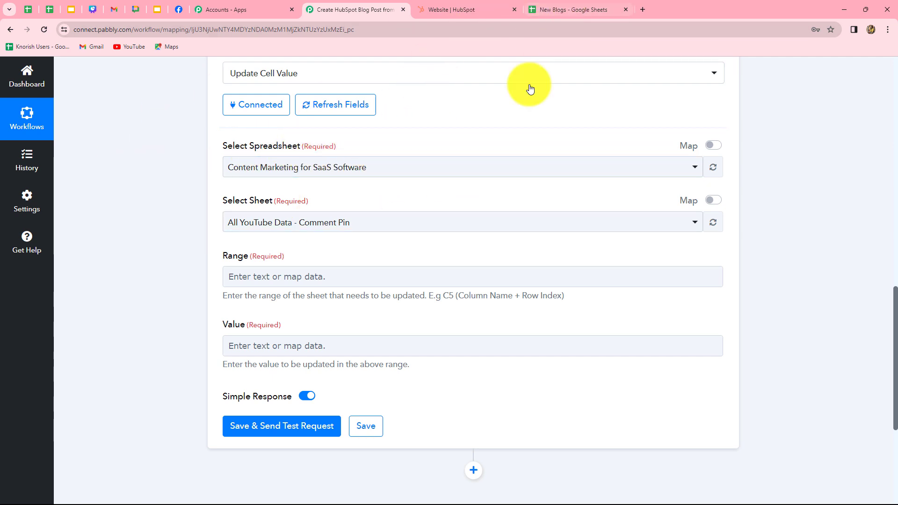
click(379, 173)
click(316, 236)
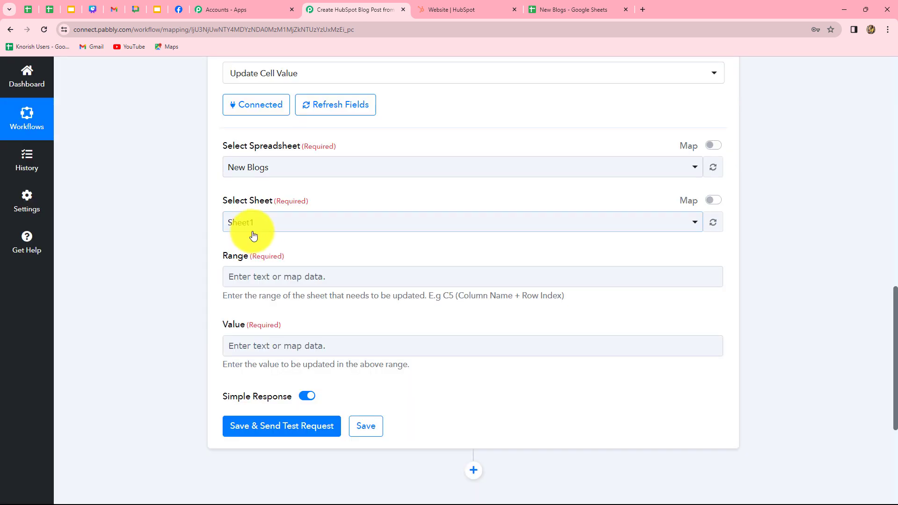
Compare the Link column in the New Blogs sheet with the column-plus-row-index format required for the Range, and return to the workflow
click(558, 6)
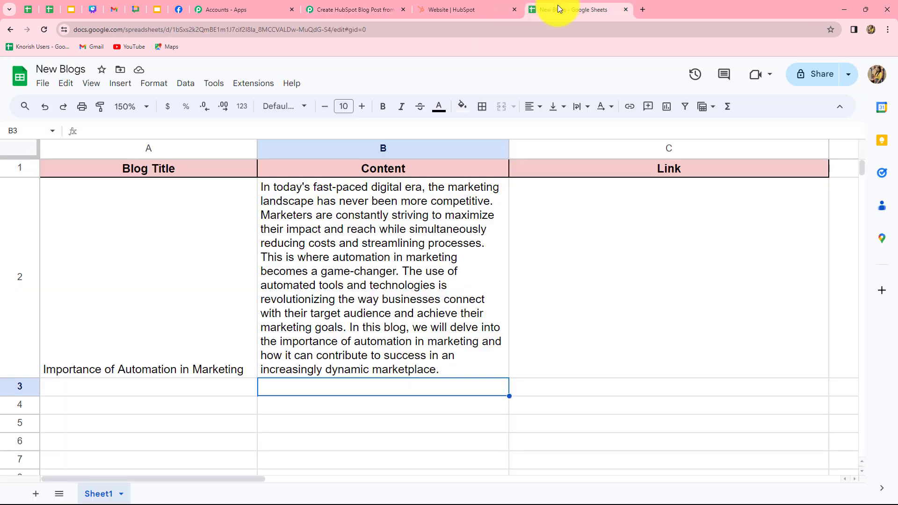
click(347, 9)
scroll(276, 295, down, 2)
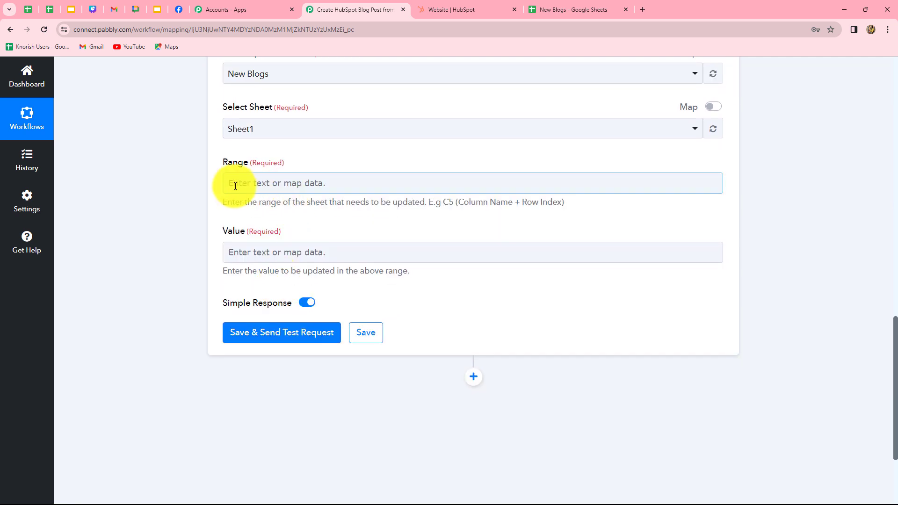
click(255, 183)
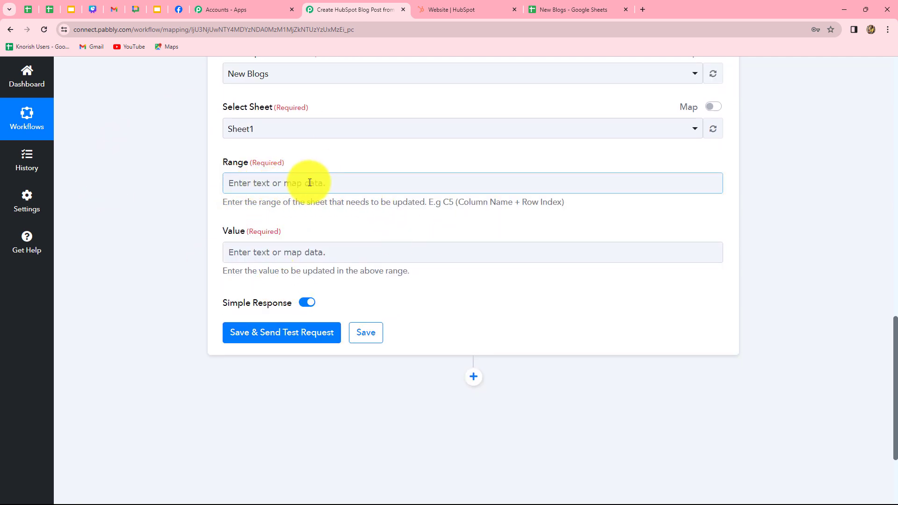
click(565, 7)
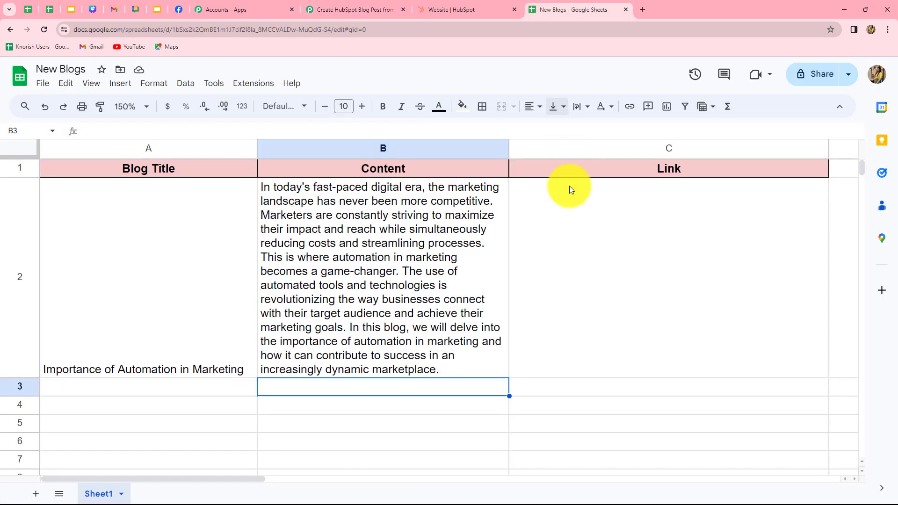
click(344, 7)
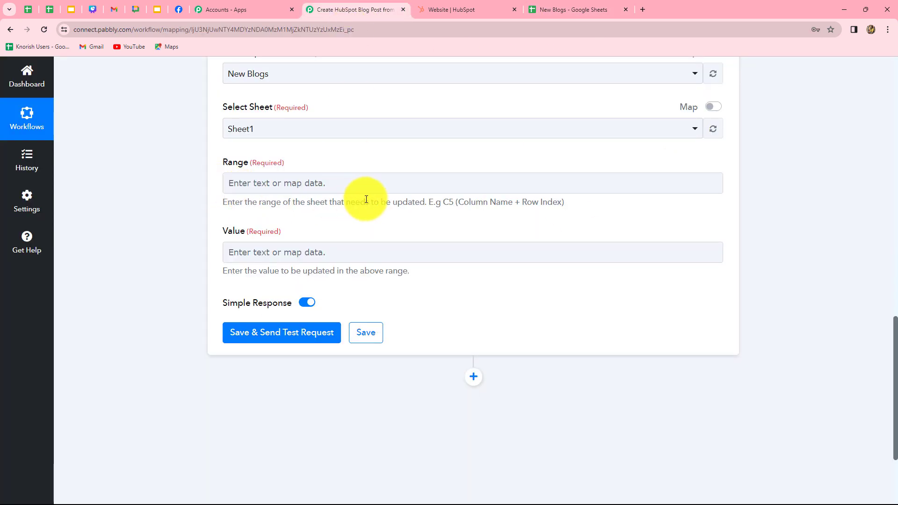
drag(426, 204, 538, 201)
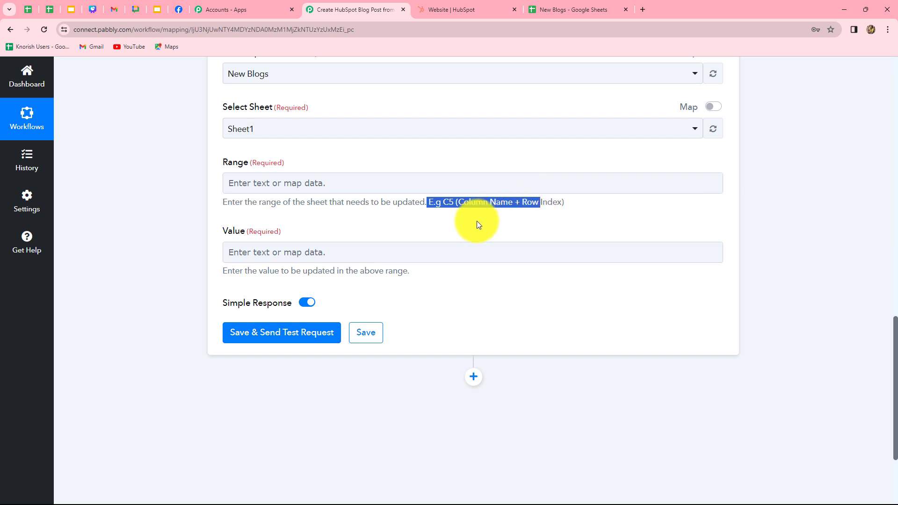
click(476, 221)
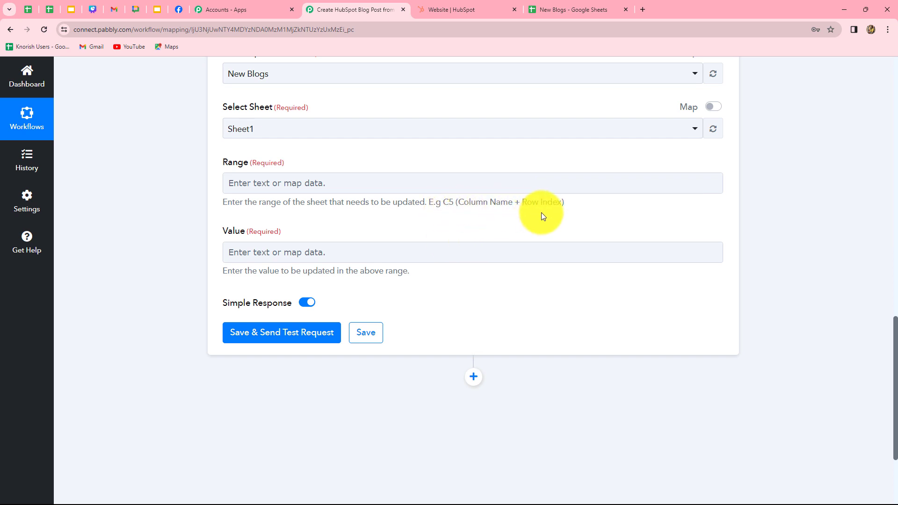
click(557, 13)
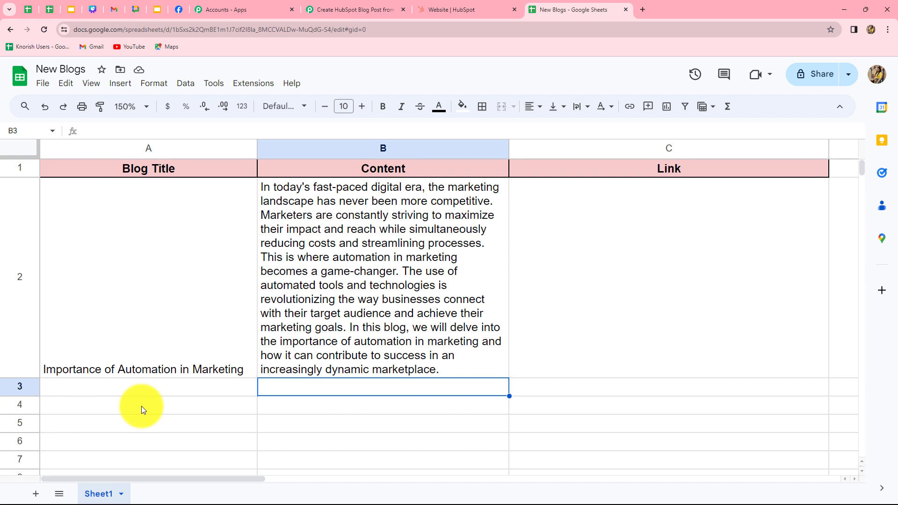
click(351, 9)
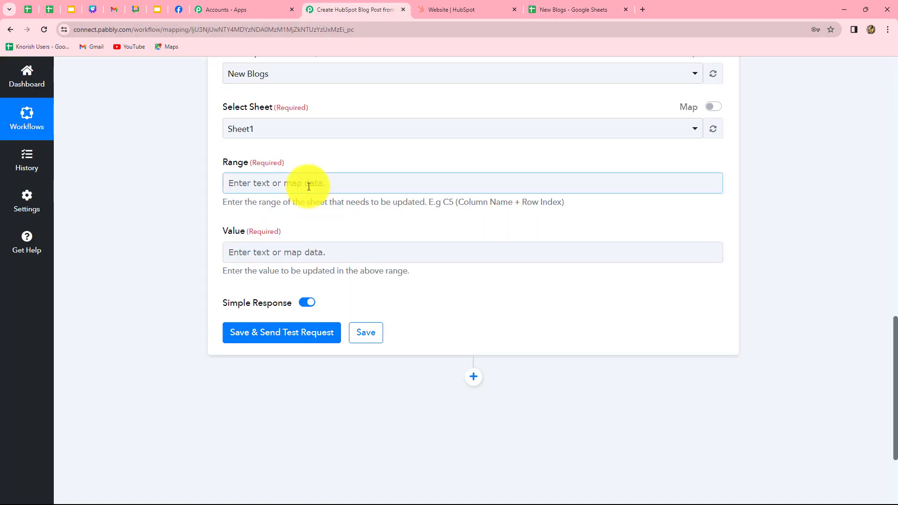
Set the Range to C followed by the mapped RowIndex from the New or Updated Spreadsheet Row trigger
click(309, 186)
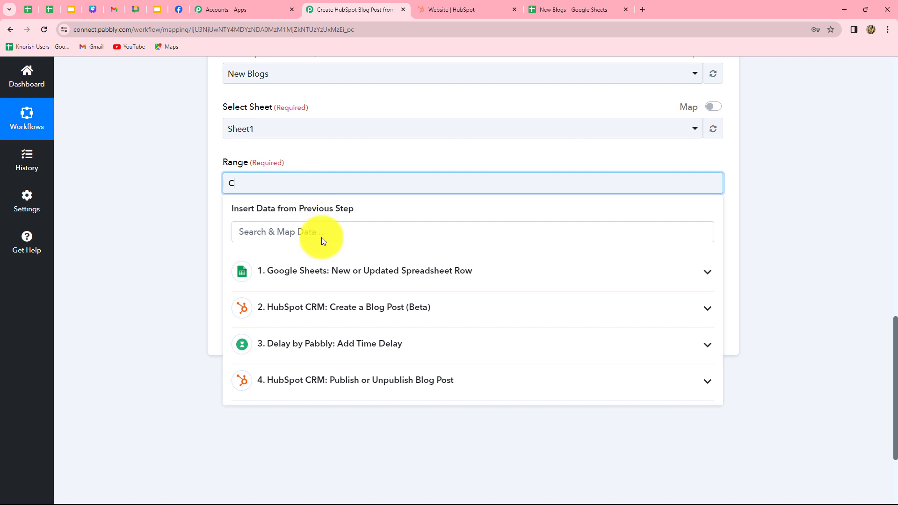
click(321, 274)
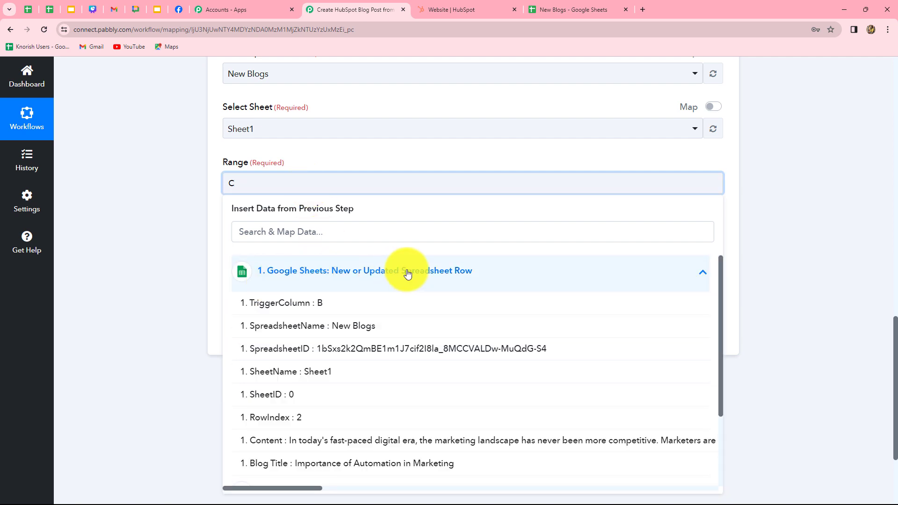
click(298, 421)
click(798, 273)
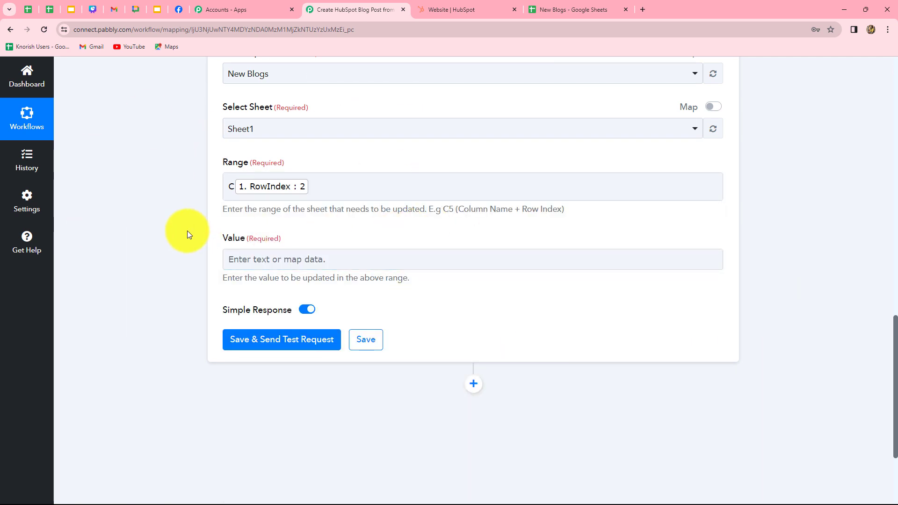
Map the Value to the Absolute Url from the Create a Blog Post step
scroll(404, 246, down, 3)
scroll(404, 246, up, 2)
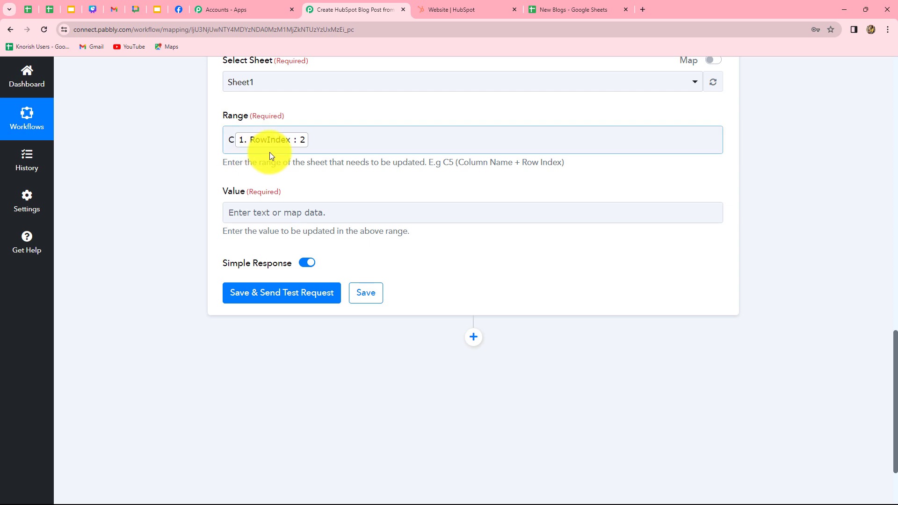
click(270, 216)
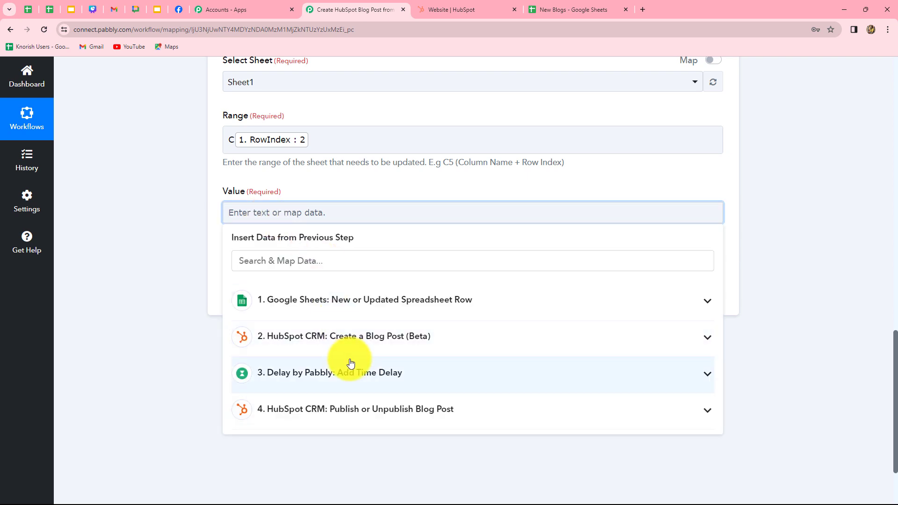
scroll(381, 347, down, 2)
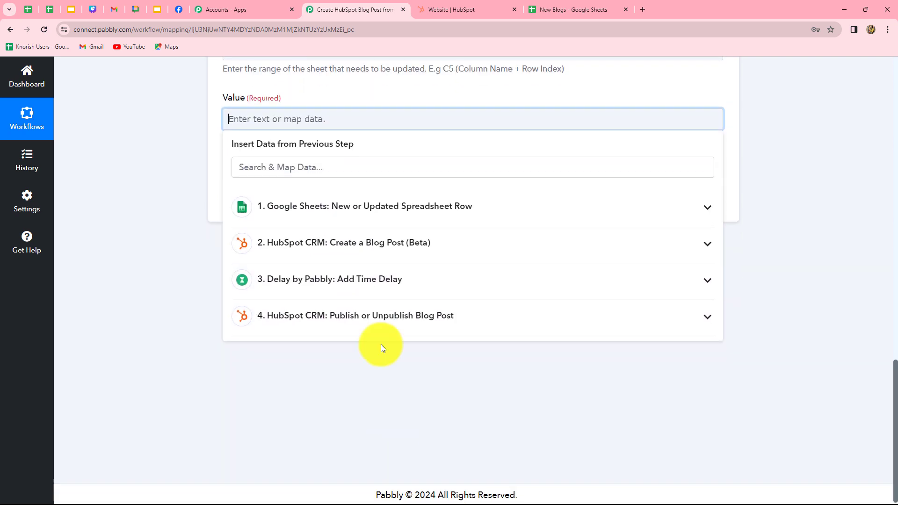
click(342, 246)
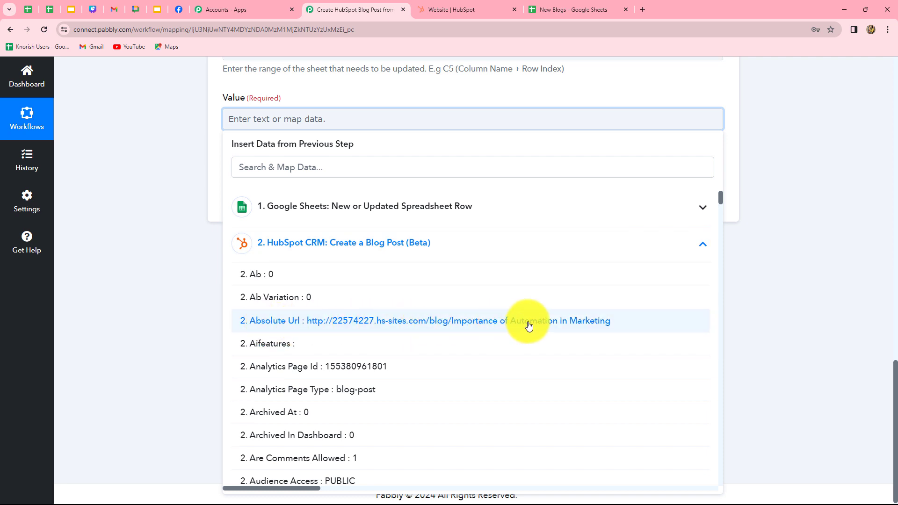
click(510, 324)
click(859, 284)
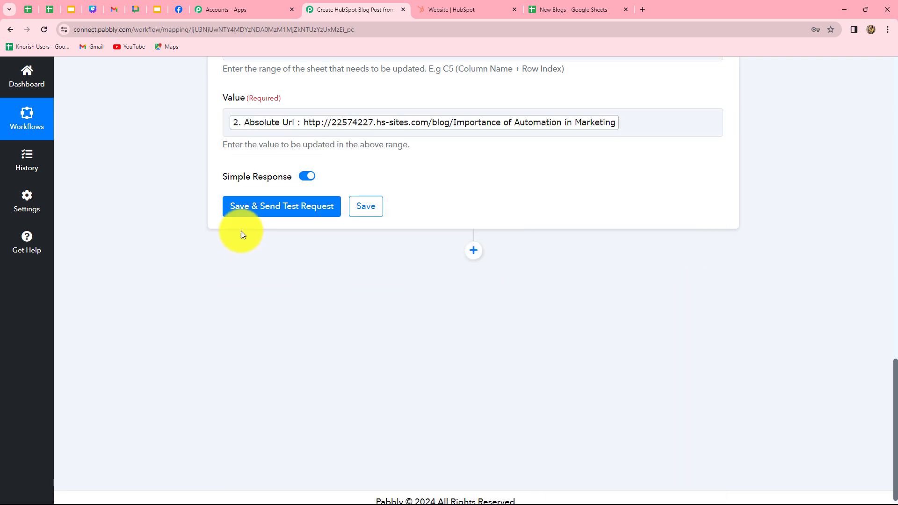
Save the Update Cell Value step with a test request, and check and widen the Link column in the New Blogs sheet
click(248, 209)
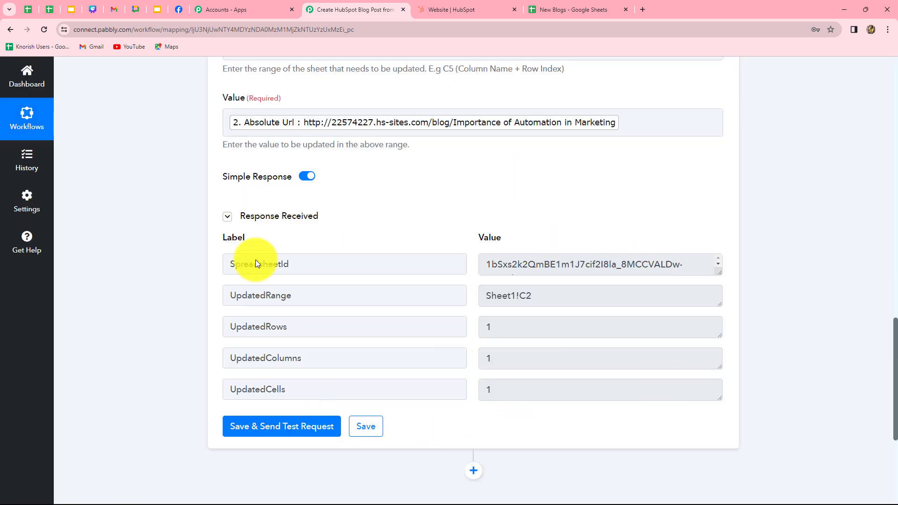
click(593, 9)
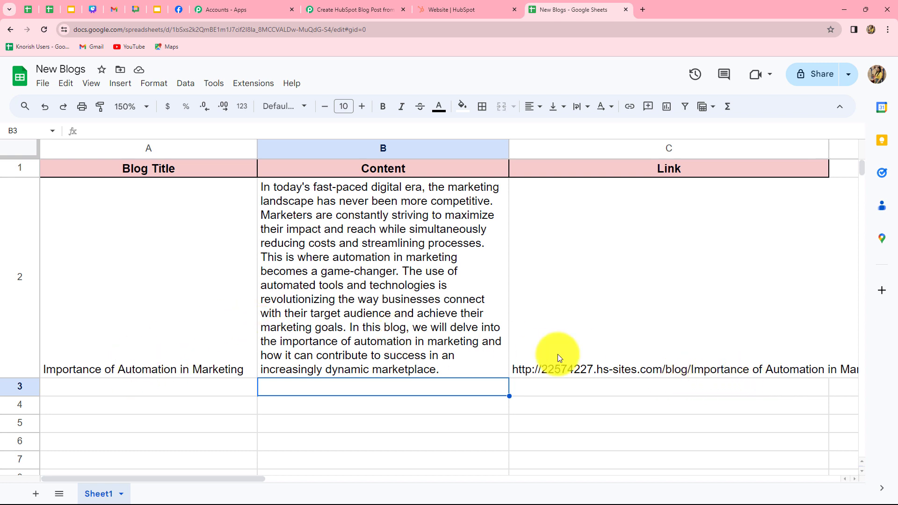
drag(828, 154, 866, 187)
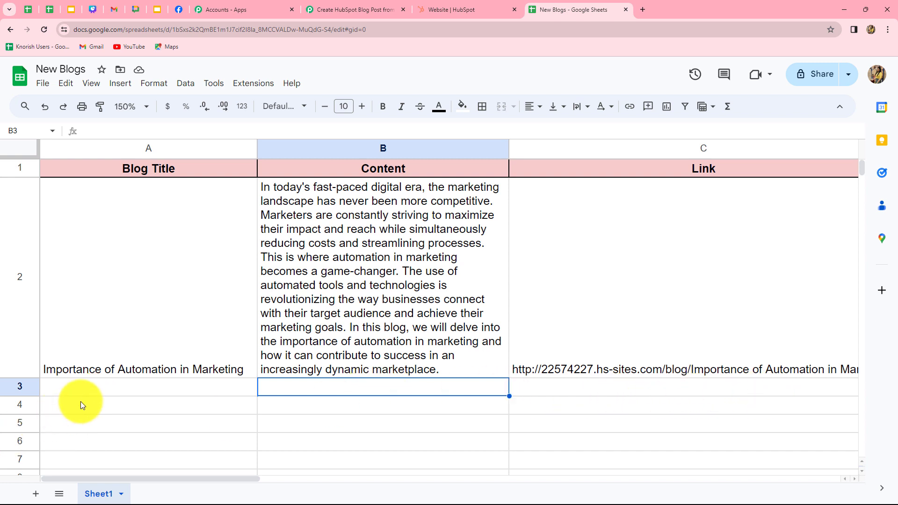
Add the blog title "Trends of Social Media Marketing 2024" in row 3 with its content beginning "Social media has radically transformed"
double_click(80, 387)
text(Trends of Social Media Marketing 2024)
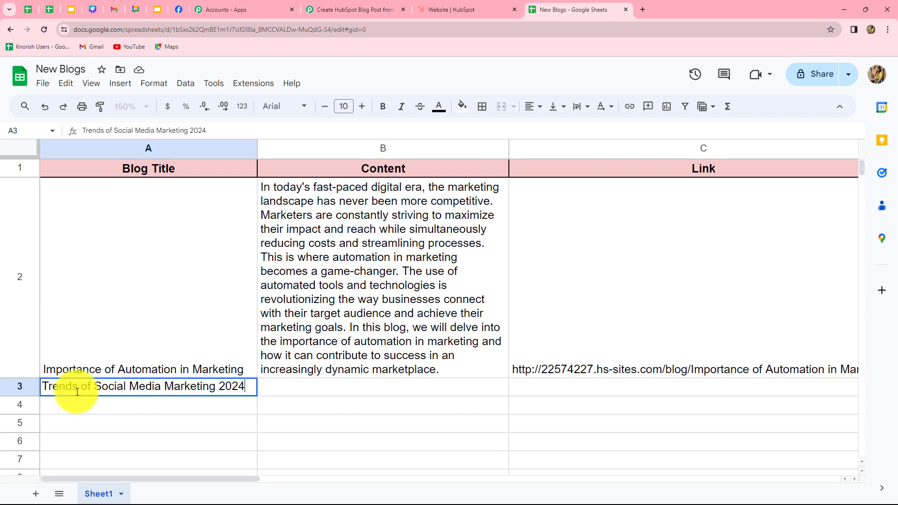
click(272, 389)
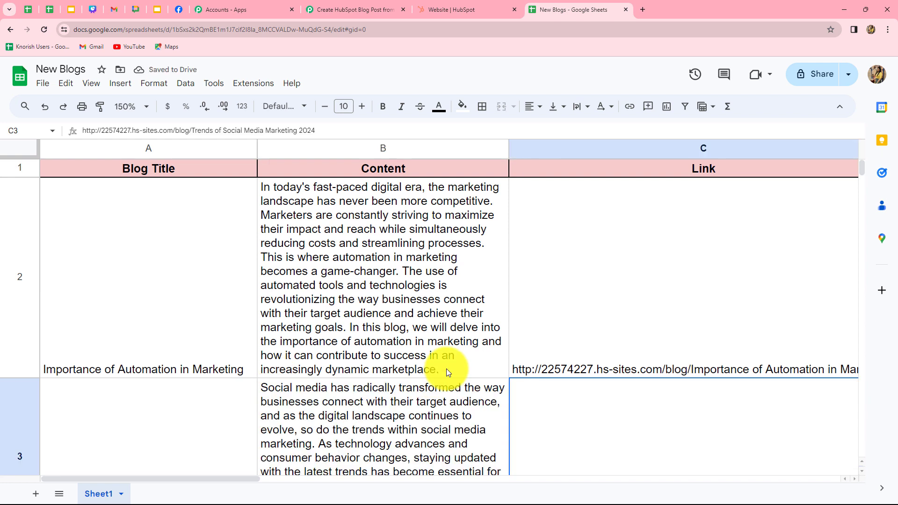
Check row 3's link in the New Blogs sheet, and switch to HubSpot and refresh the blog posts list to check for the new post
scroll(447, 369, down, 1)
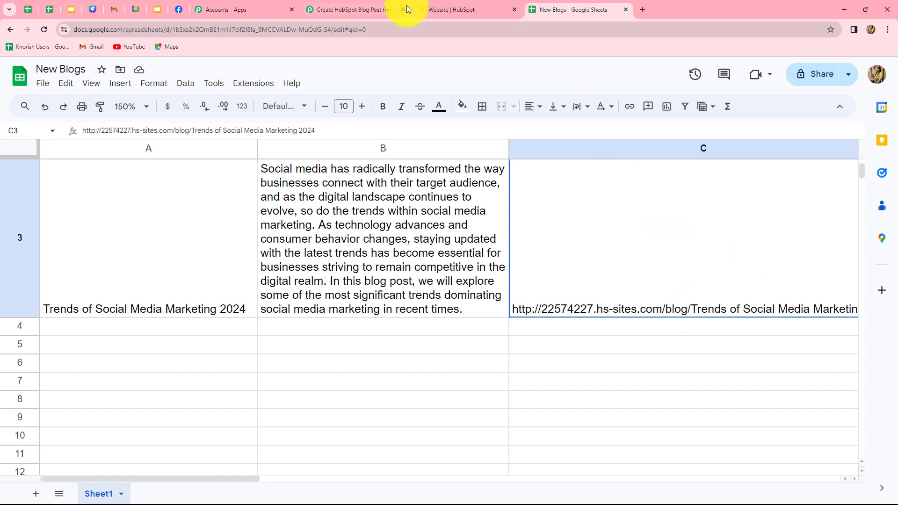
click(434, 8)
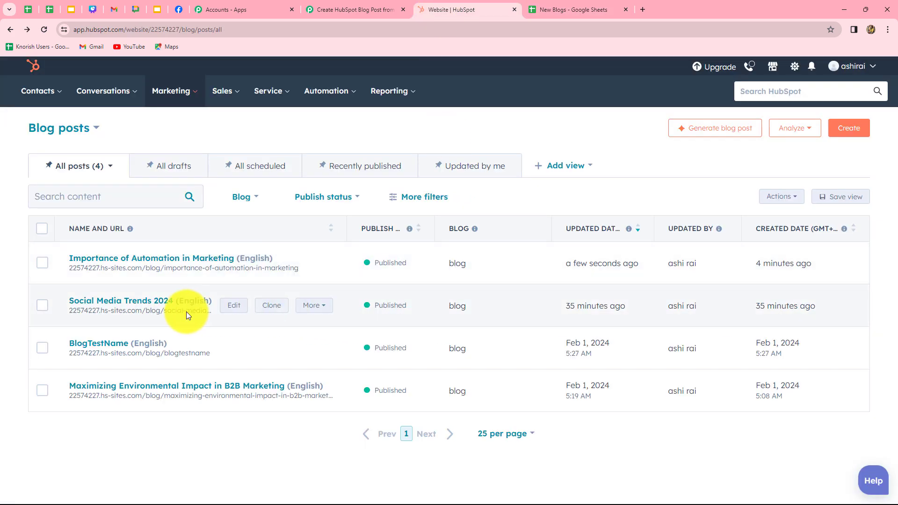
key(F5)
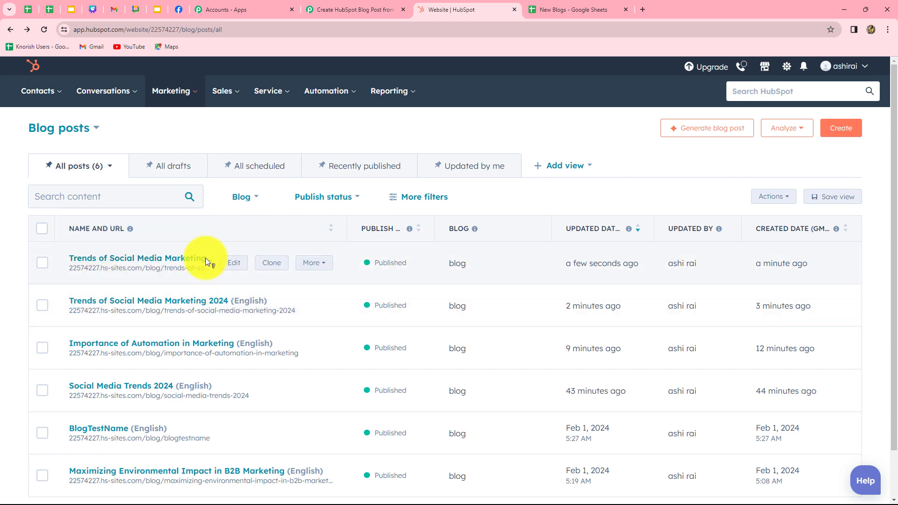
Switch to Pabbly Connect and review the workflow from the New or Updated Spreadsheet Row trigger through the final Update Cell Value action
click(327, 9)
scroll(891, 332, up, 5)
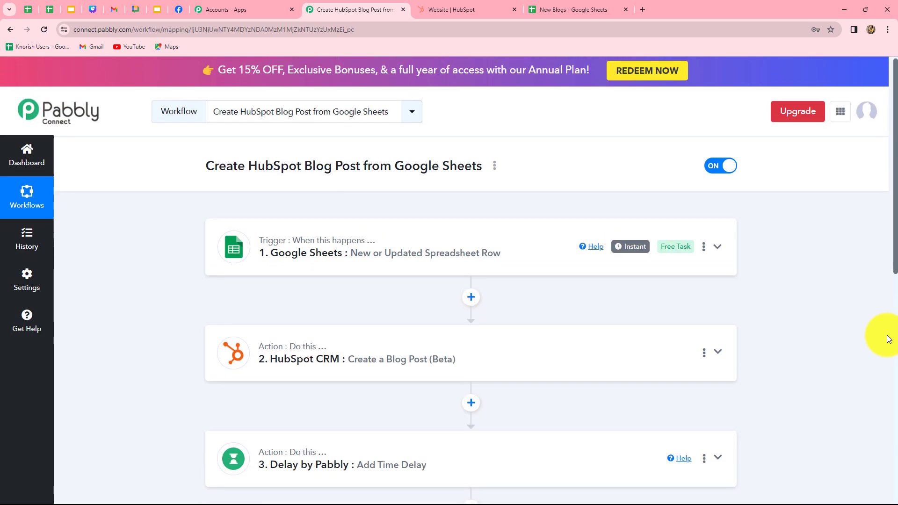
scroll(889, 339, down, 4)
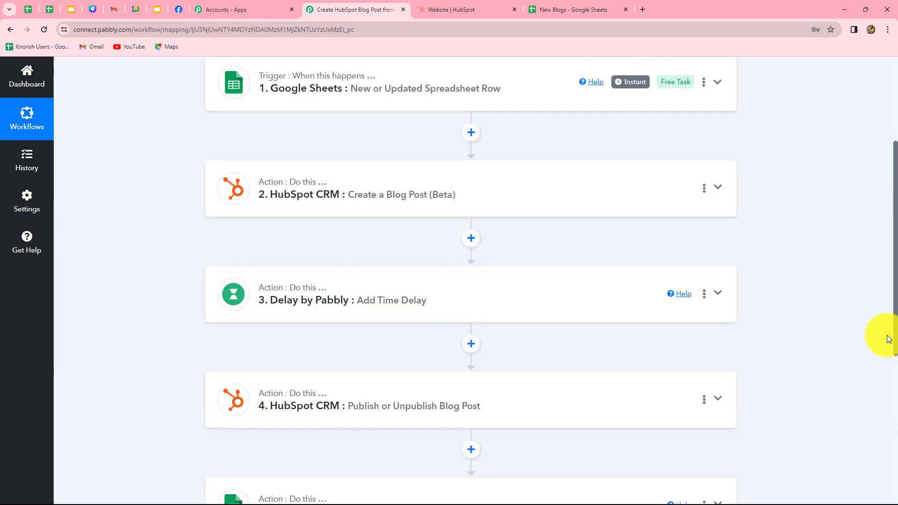
scroll(889, 339, up, 3)
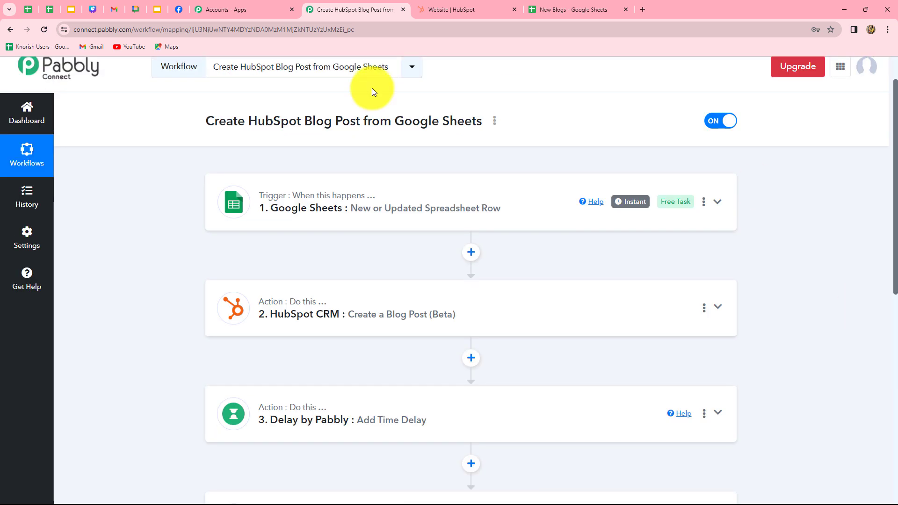
scroll(412, 281, down, 2)
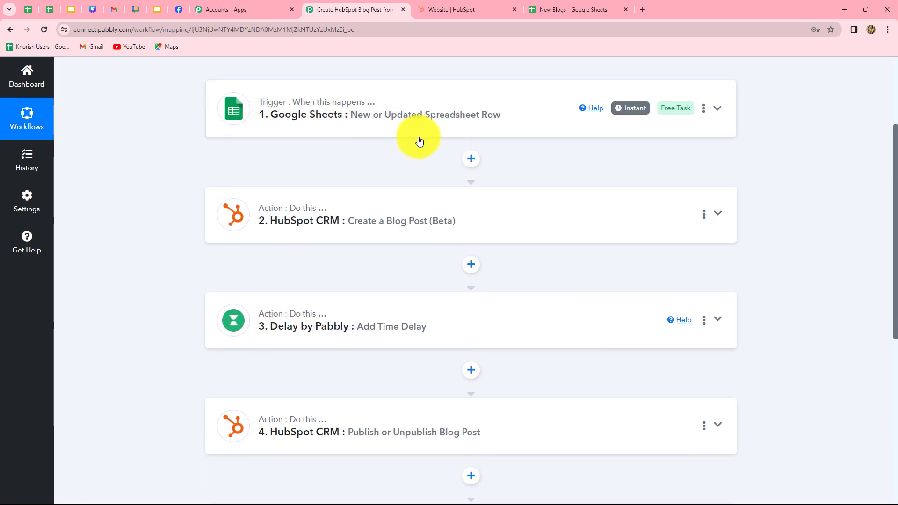
scroll(761, 199, down, 2)
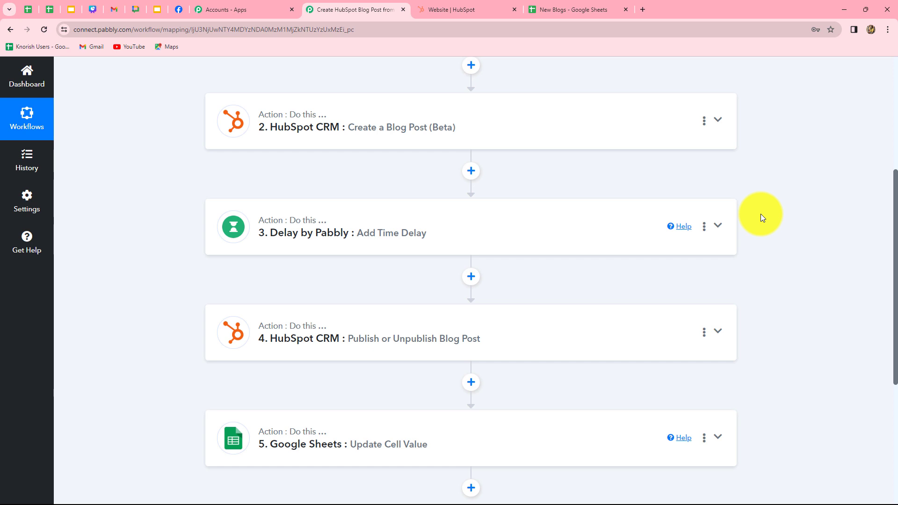
scroll(761, 214, up, 5)
scroll(761, 215, down, 3)
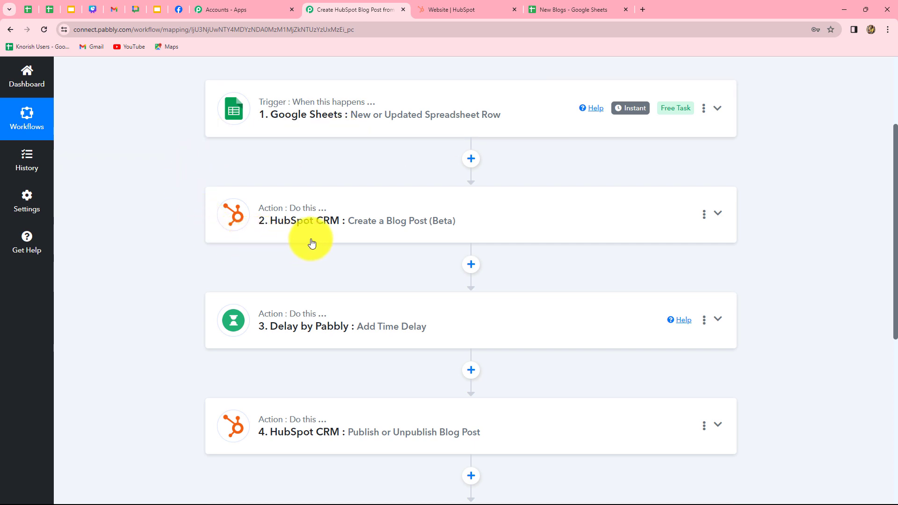
scroll(311, 244, down, 3)
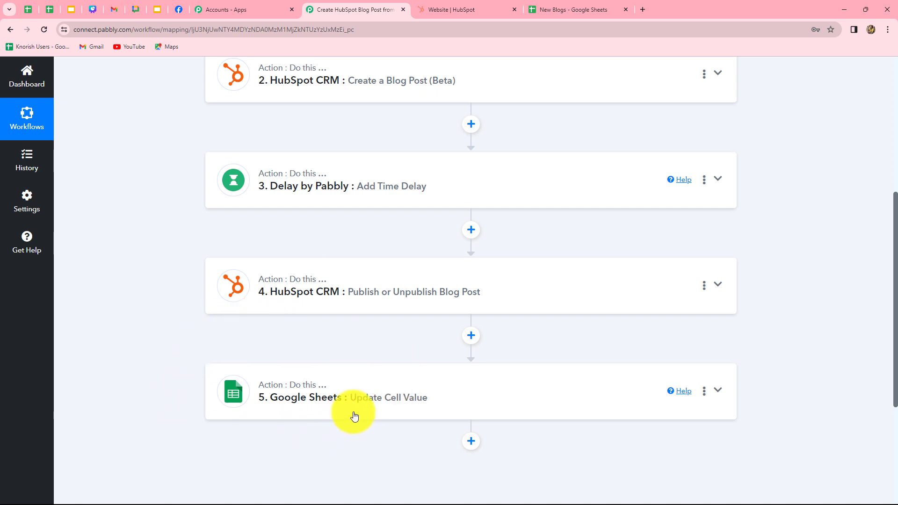
scroll(354, 416, down, 2)
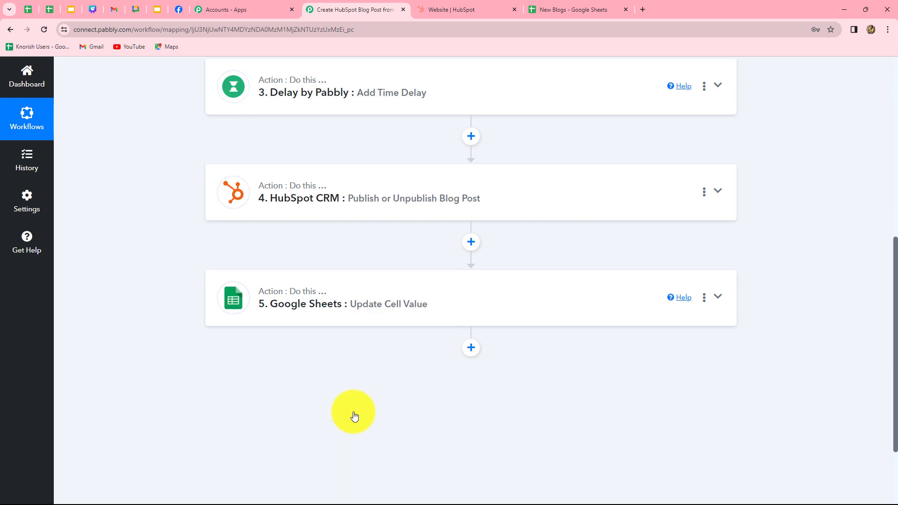